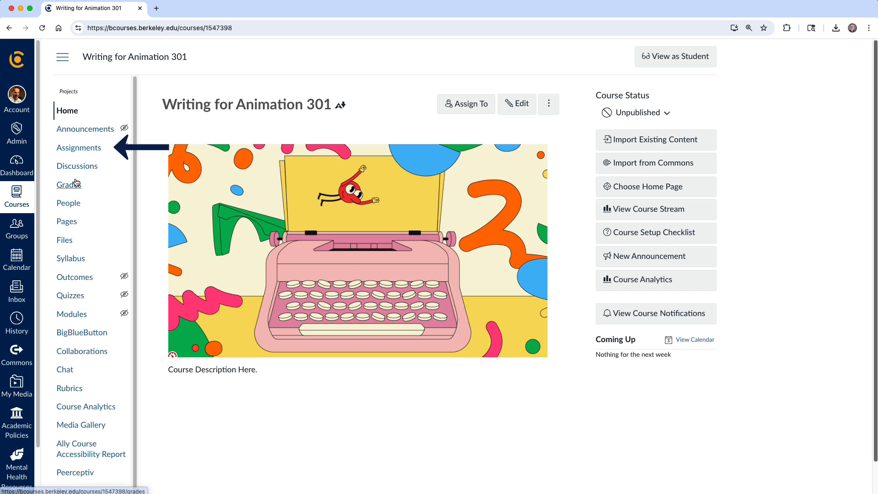
- Create a new assignment in the course and name it "Story Week 1"
left_click(73, 148)
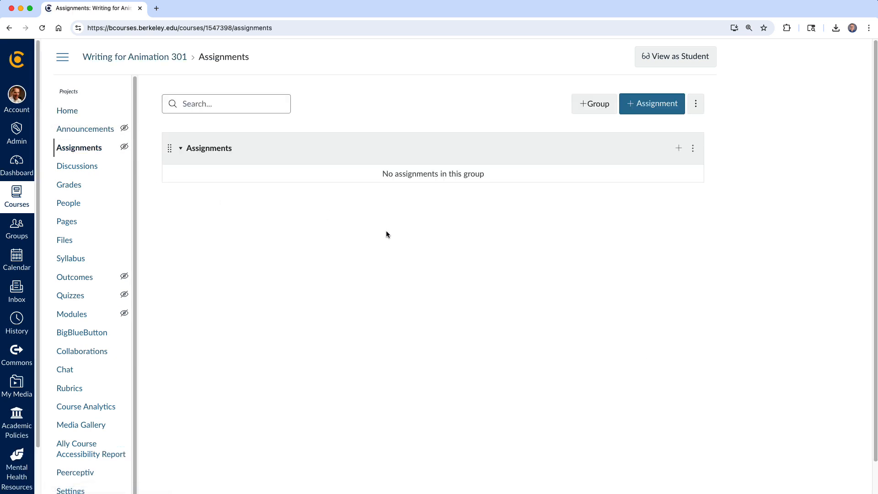
left_click(649, 110)
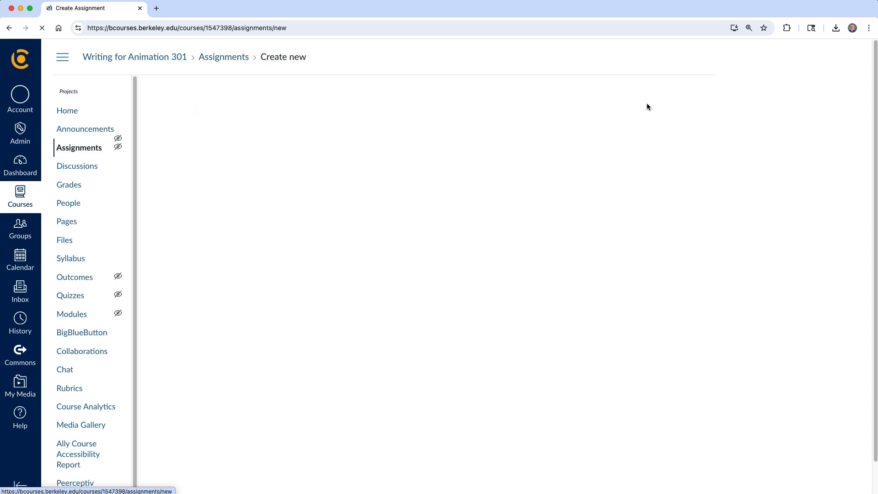
left_click(263, 151)
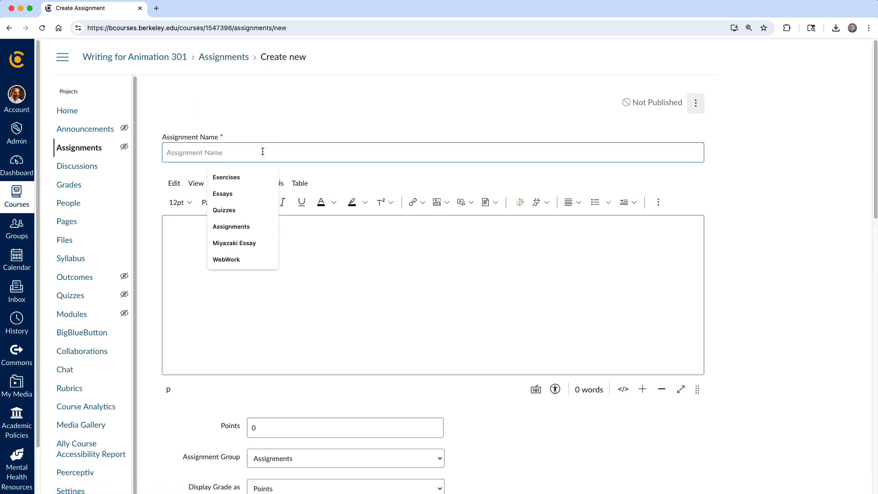
type("Str")
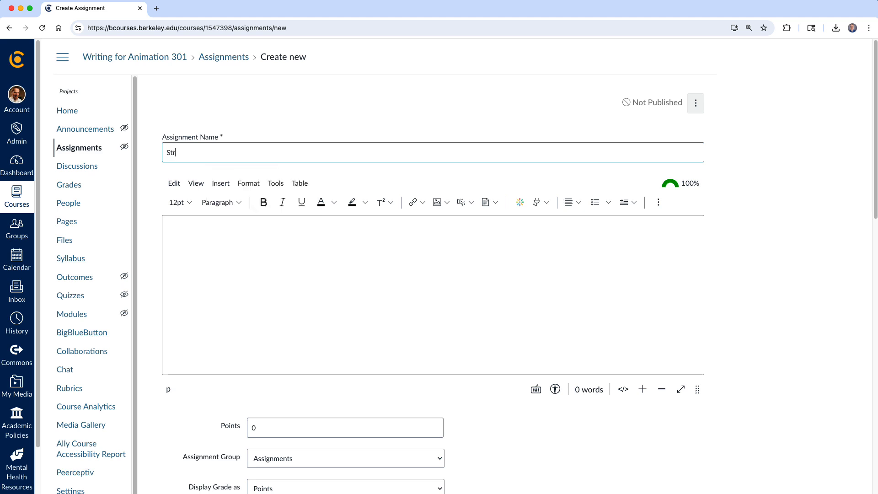
key("BackSpace")
type("ory W")
type(" N")
key("BackSpace")
- Enter the assignment description "Instructions go here." and set the points to 10
left_click(261, 223)
type("Instructions go he")
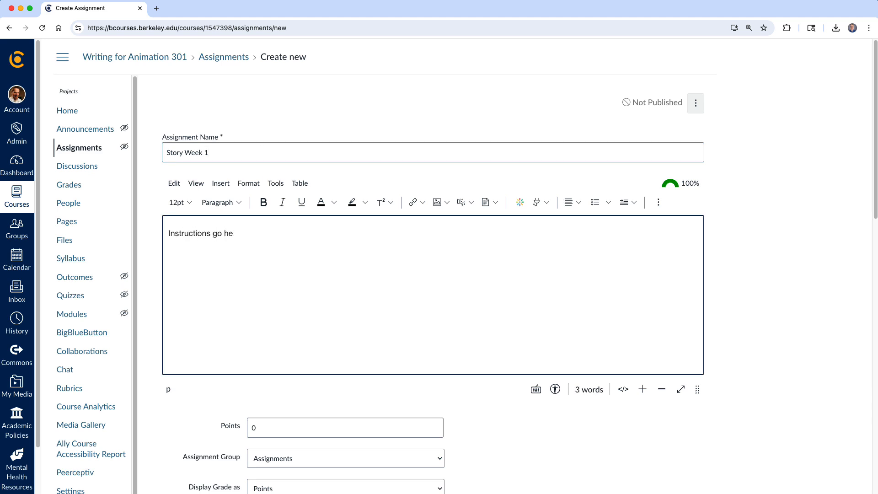
scroll(360, 343, "down", 5)
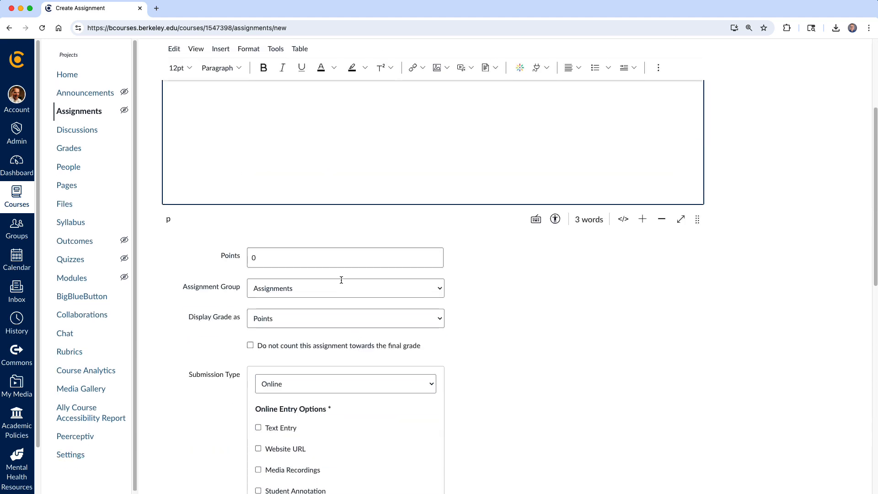
left_click(225, 257)
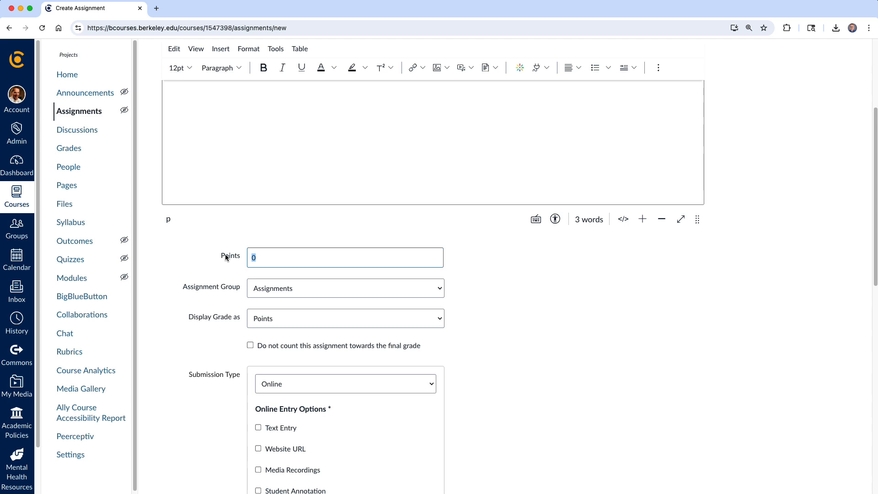
type("10")
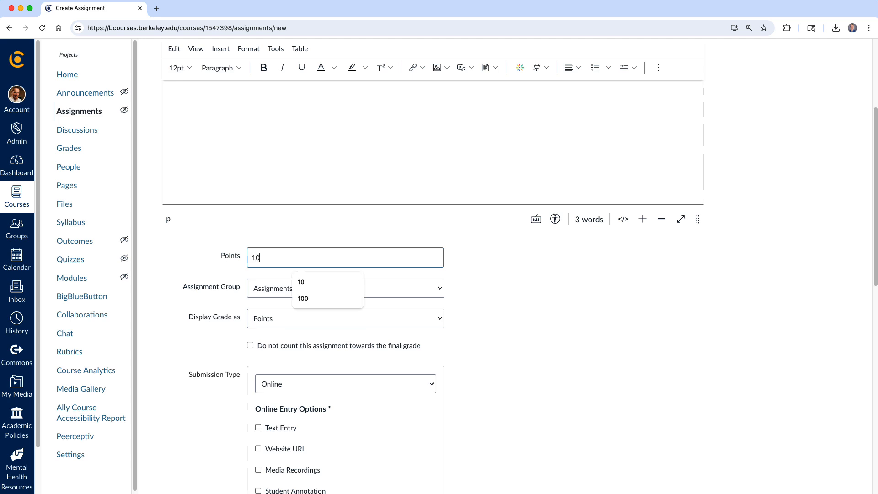
left_click(476, 273)
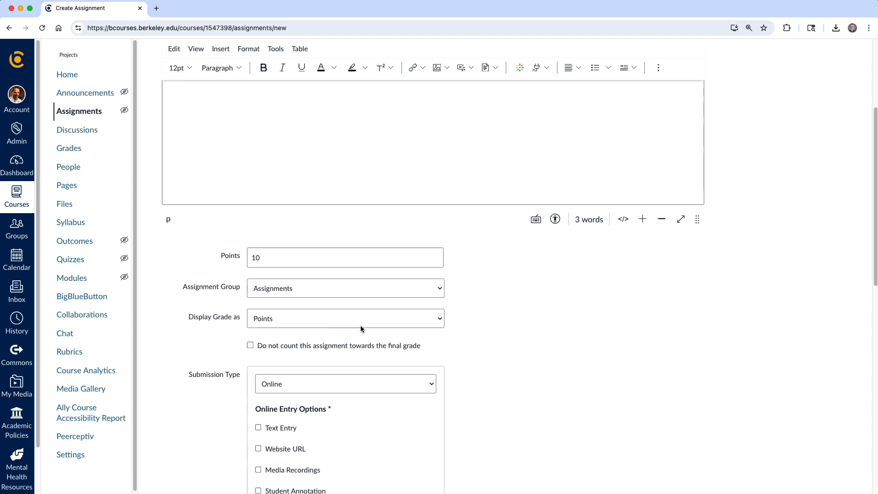
- Set the submission type to External Tool, using Peerceptiv loaded in a new tab
scroll(363, 348, "down", 3)
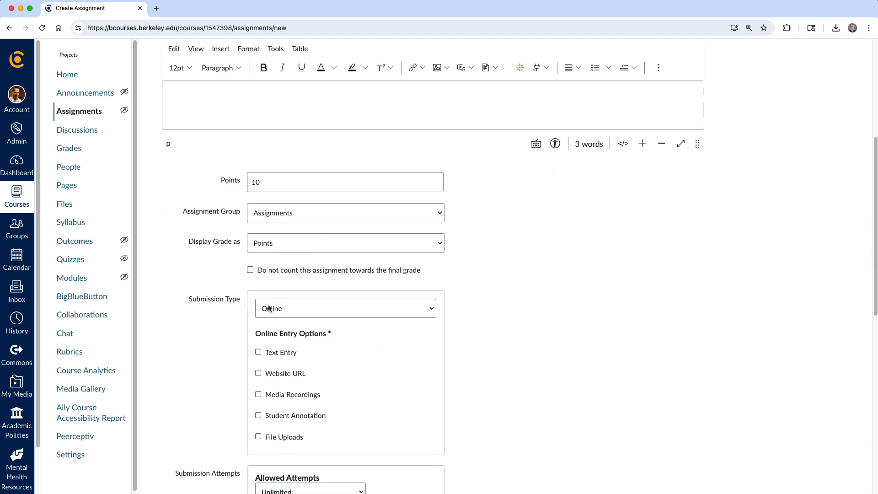
left_click(345, 309)
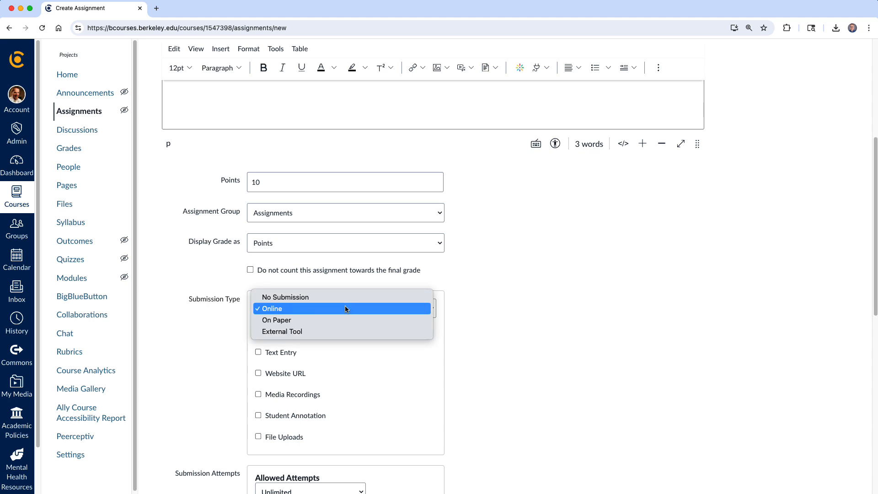
left_click(359, 331)
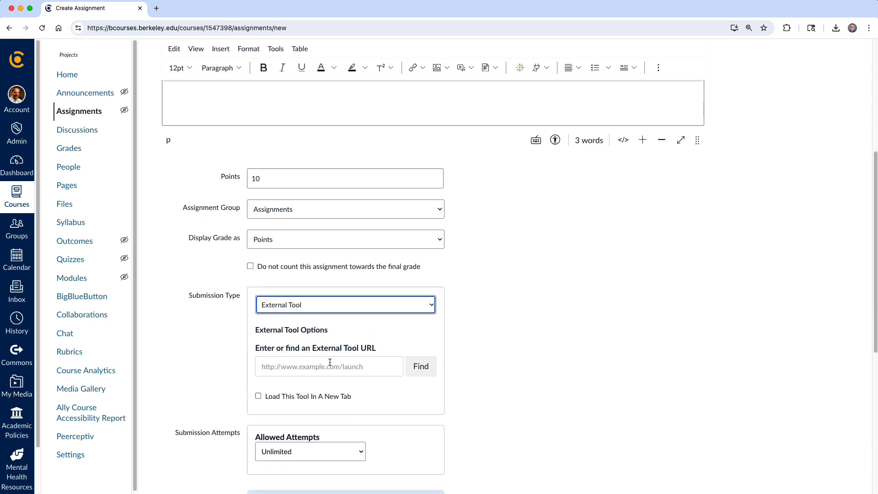
left_click(419, 367)
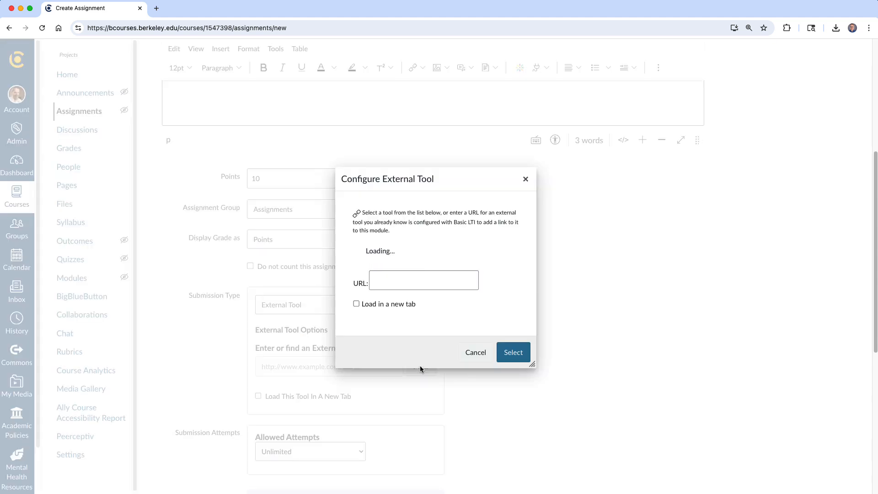
left_click_drag(504, 254, 505, 327)
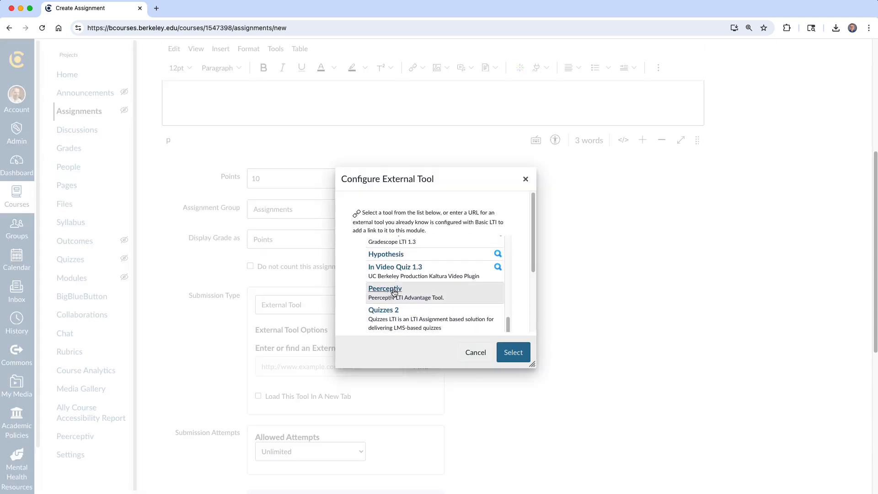
left_click(413, 298)
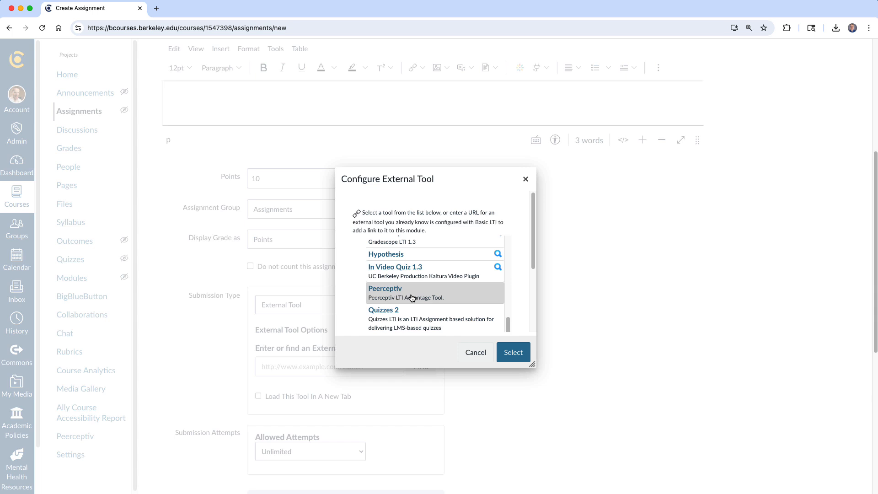
left_click(517, 357)
scroll(511, 339, "down", 3)
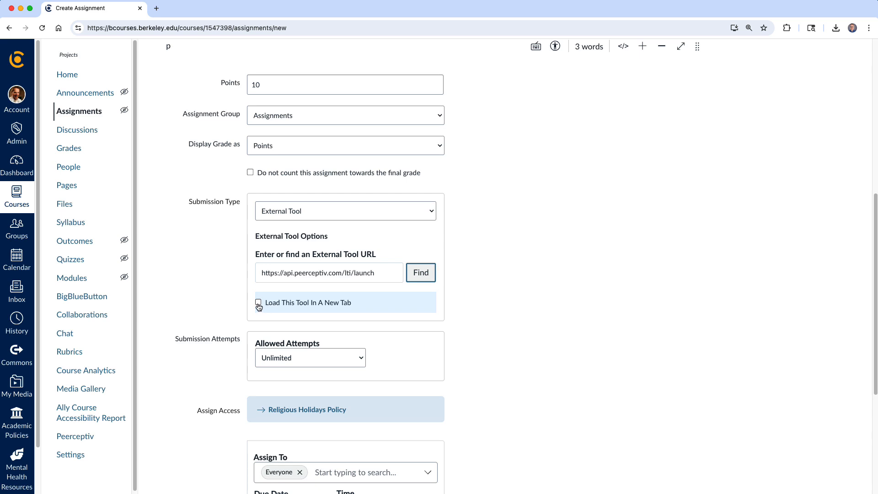
left_click(259, 303)
- Set the assignment's due date to Aug 22, 2025 and save it without publishing
scroll(368, 302, "down", 5)
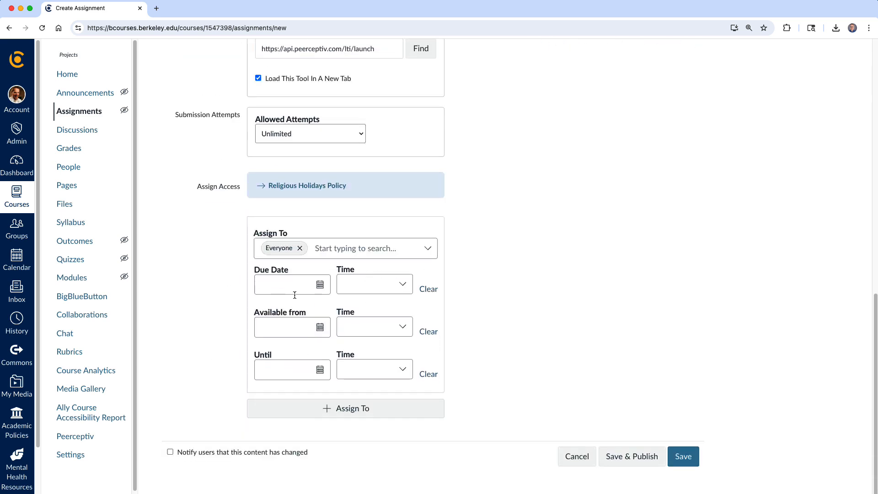
left_click(321, 285)
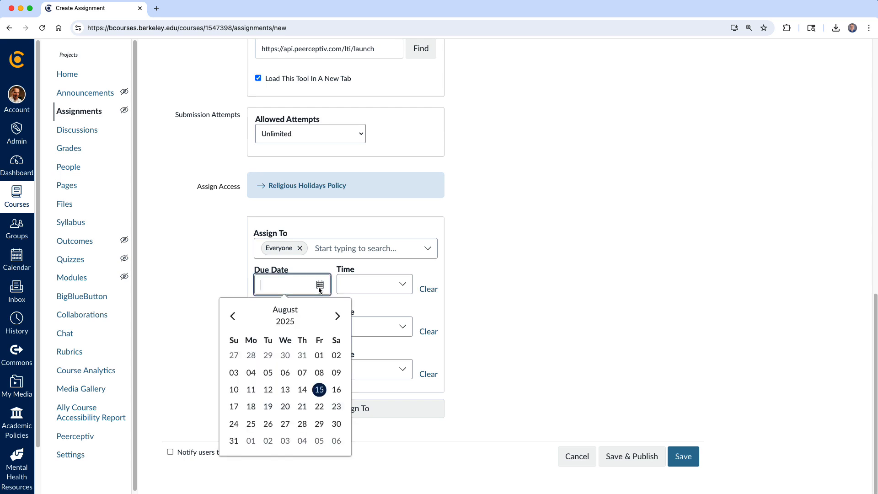
left_click(319, 406)
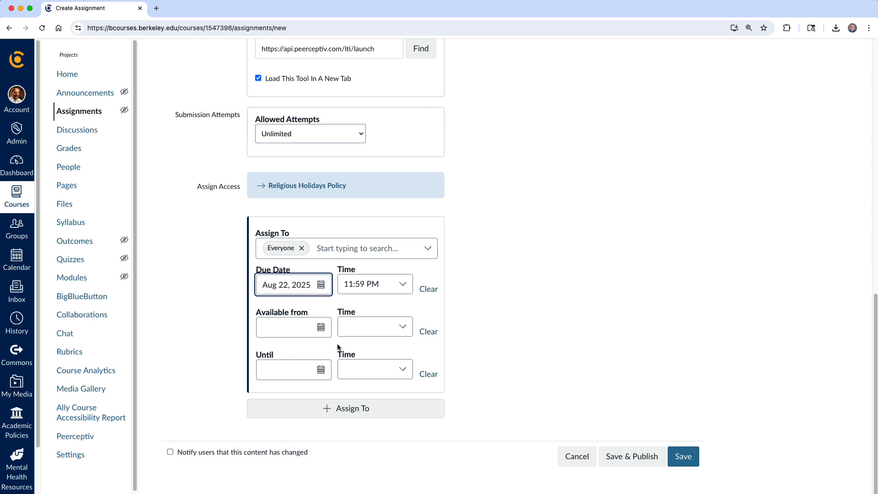
left_click(684, 456)
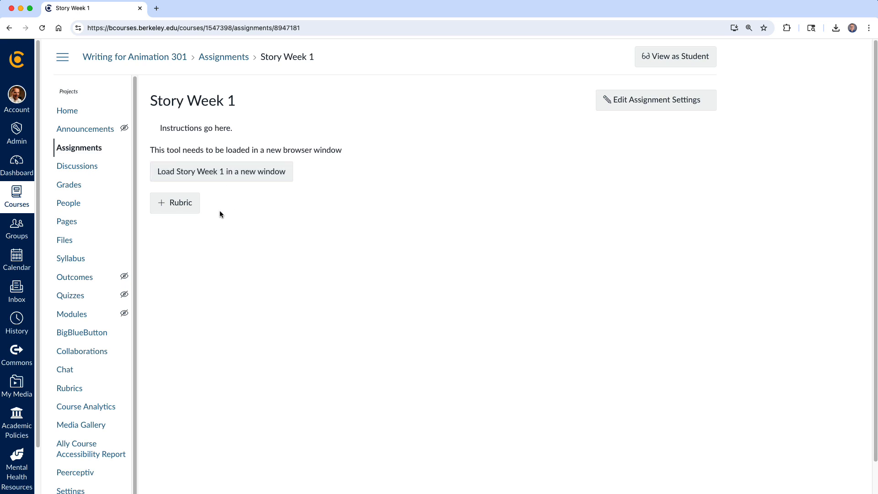
- Load Story Week 1 in a new Peerceptiv window and start its setup from a standard workflow
left_click(222, 177)
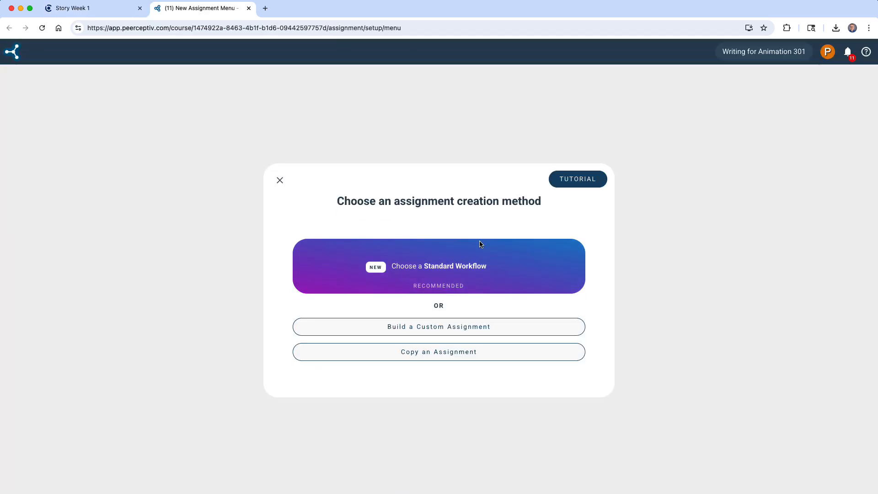
left_click(449, 279)
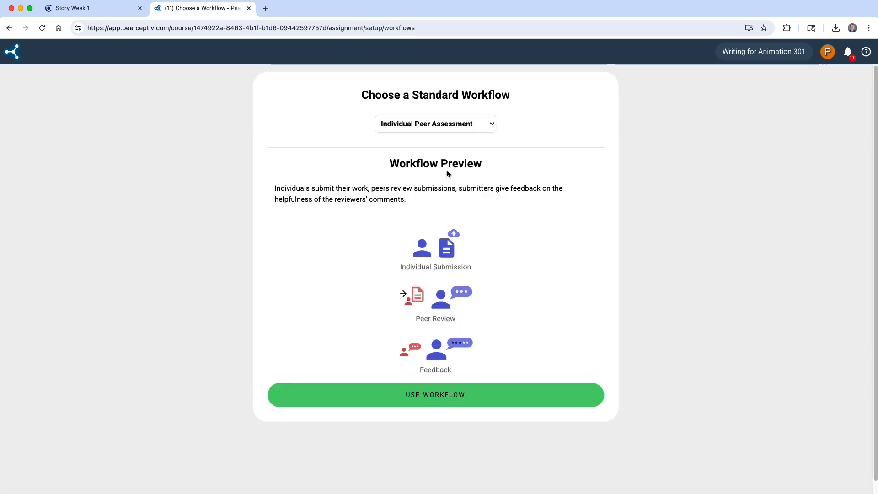
- Preview the Team Member Evaluation workflow
left_click(472, 125)
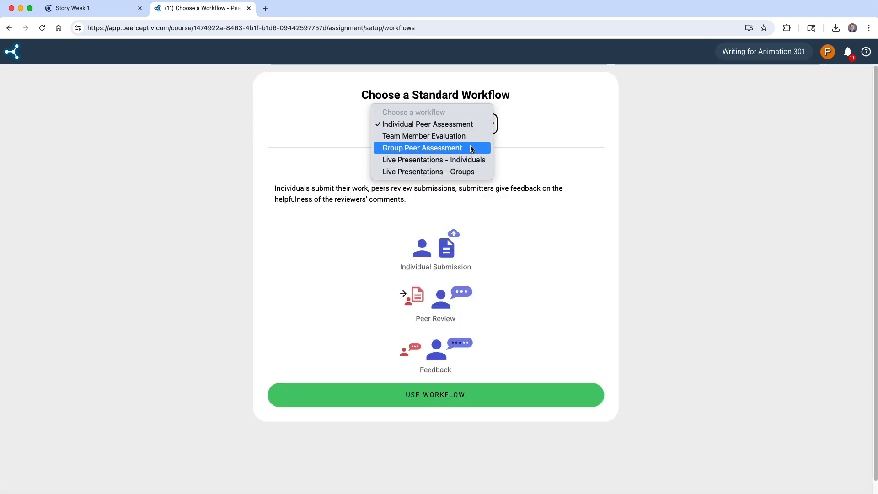
left_click(471, 137)
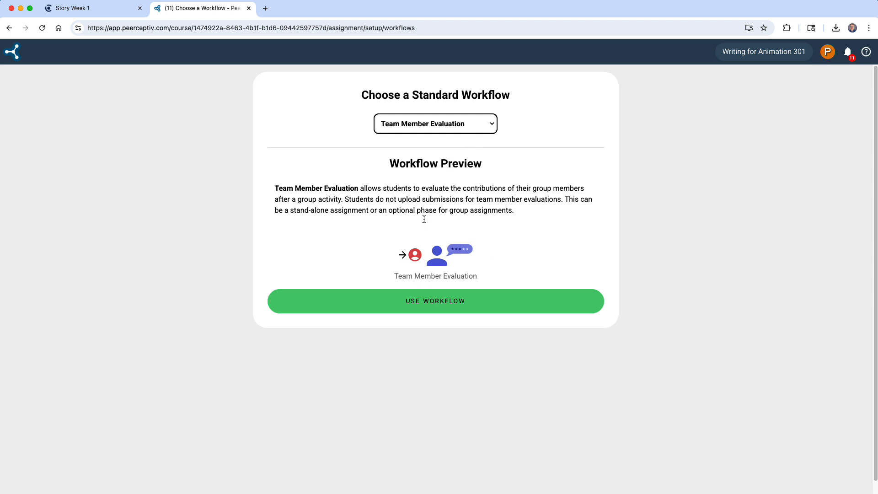
- Select the Individual Peer Assessment workflow and use it for the assignment
left_click(491, 123)
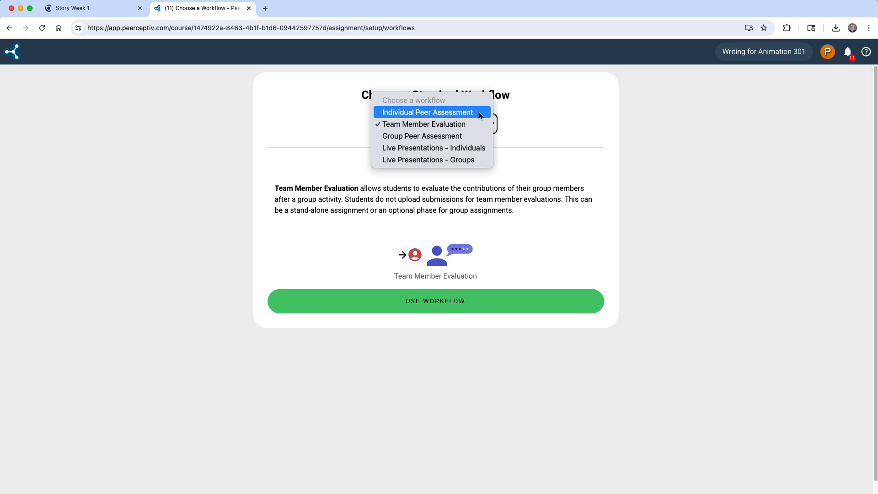
left_click(477, 113)
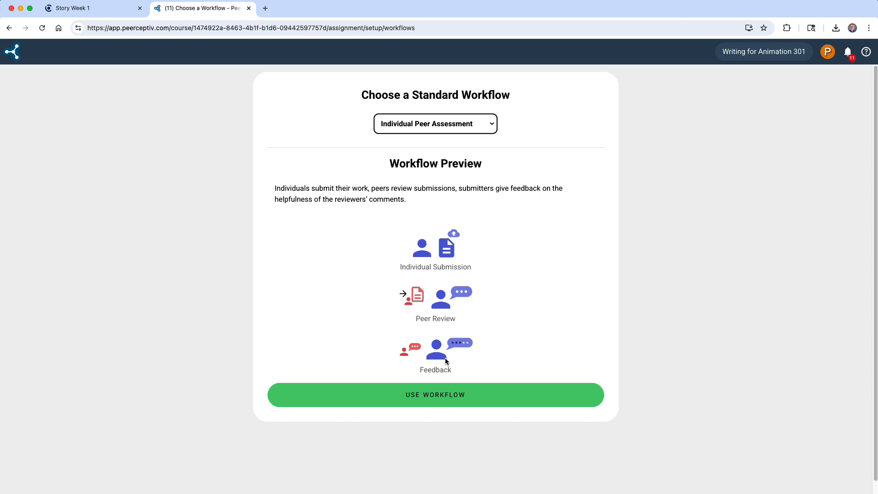
left_click(492, 398)
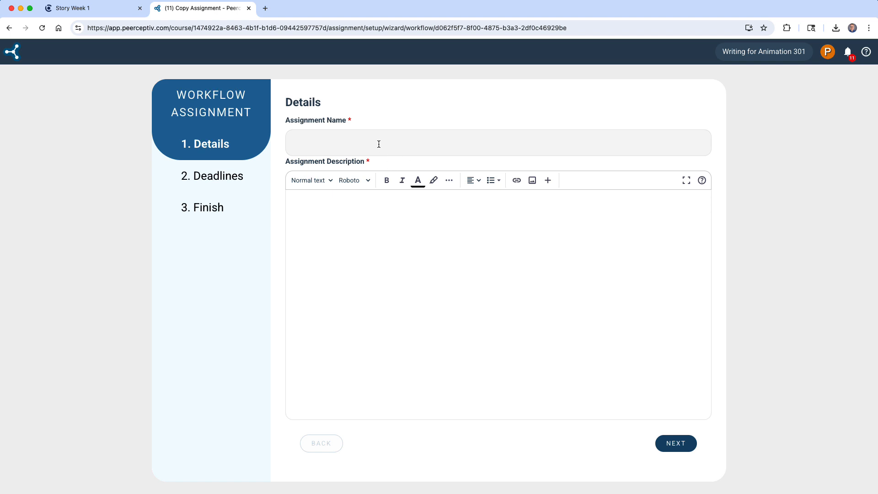
- Copy the title "Story Week 1" from the bCourses assignment page and paste it as the Peerceptiv assignment name
left_click(384, 144)
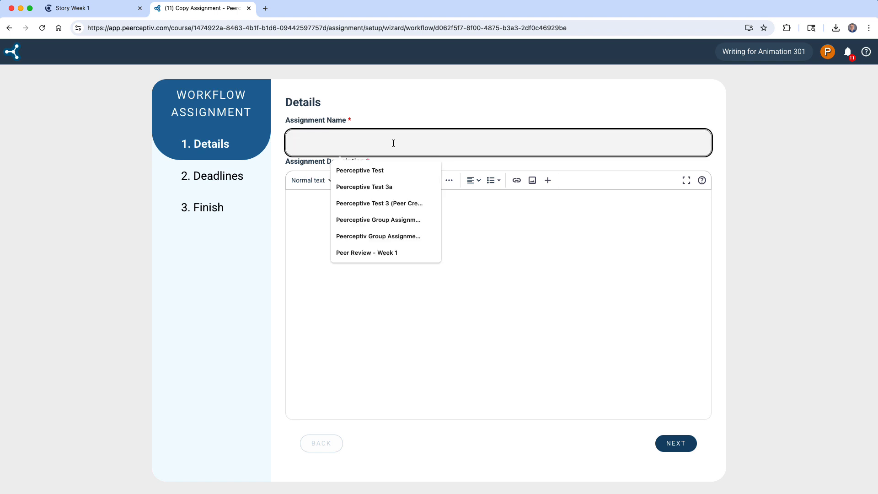
left_click(91, 9)
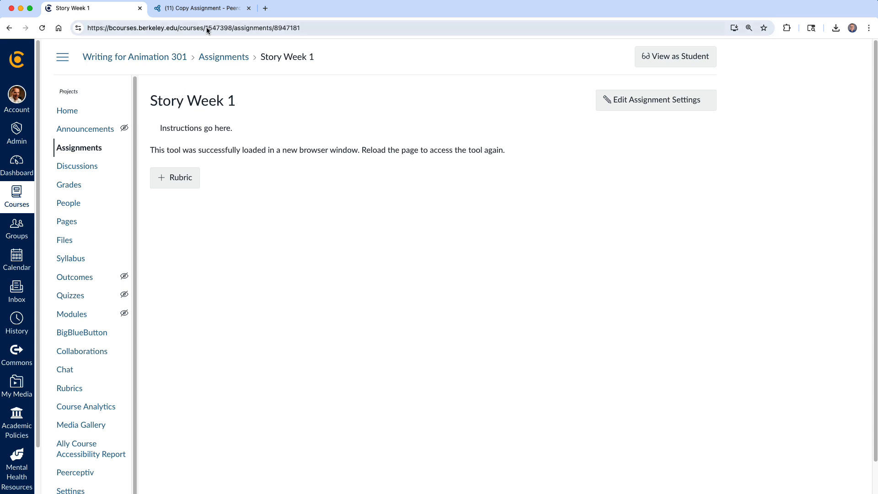
left_click_drag(236, 103, 154, 96)
key("super+c")
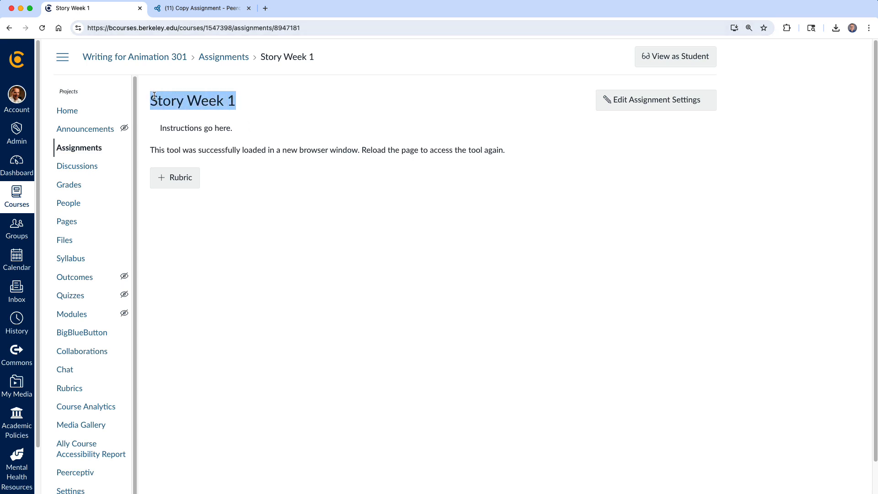
left_click(187, 10)
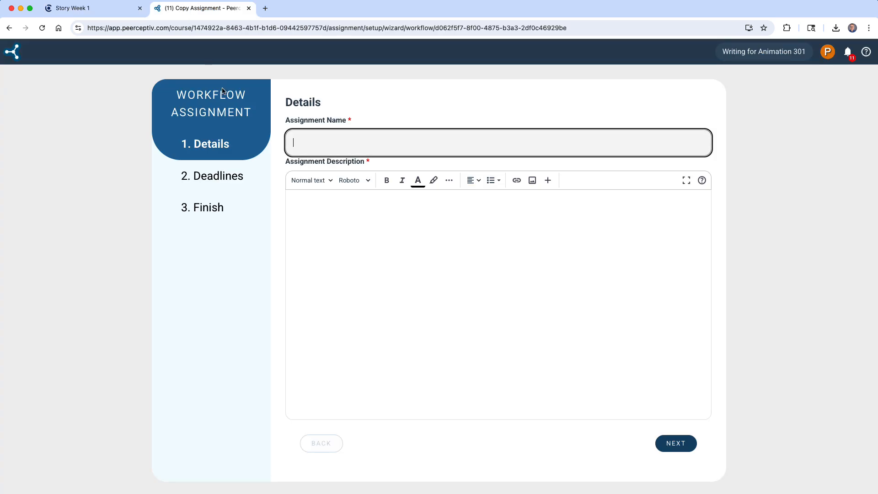
key("super+v")
- Enter "Instructions go here." as the Peerceptiv assignment description and continue to the deadlines
left_click(413, 219)
type("Instructions ")
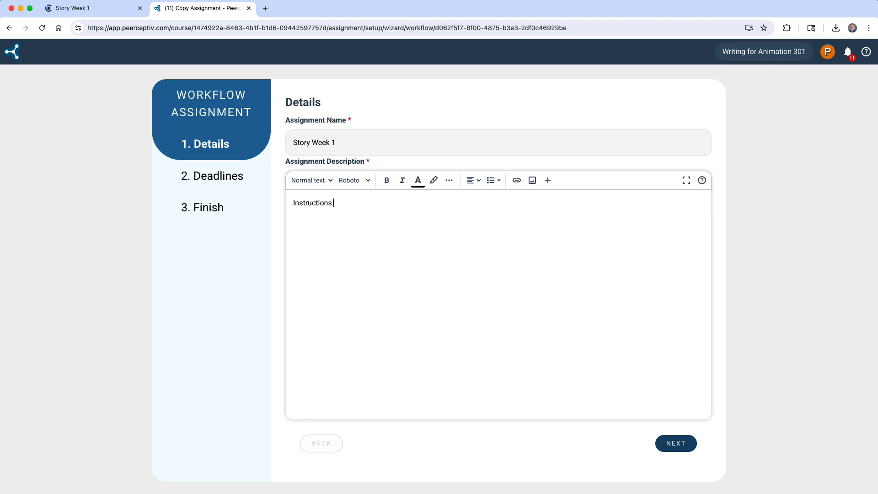
type("go here.")
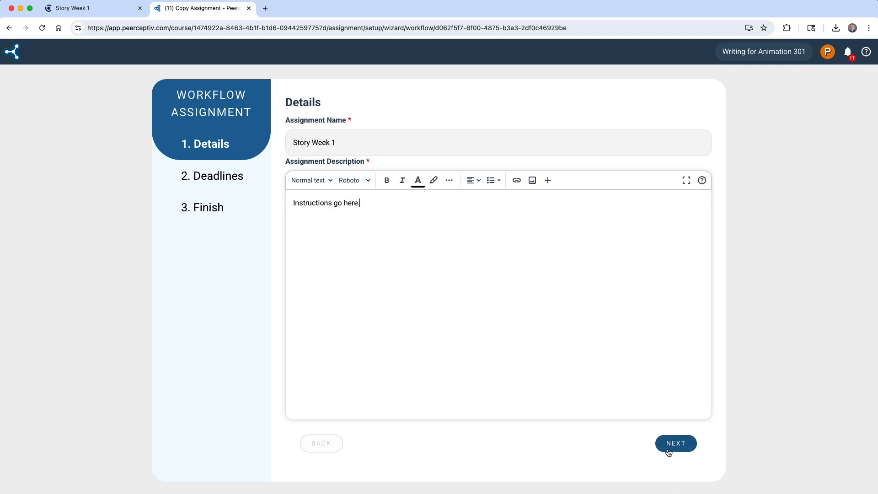
left_click(686, 446)
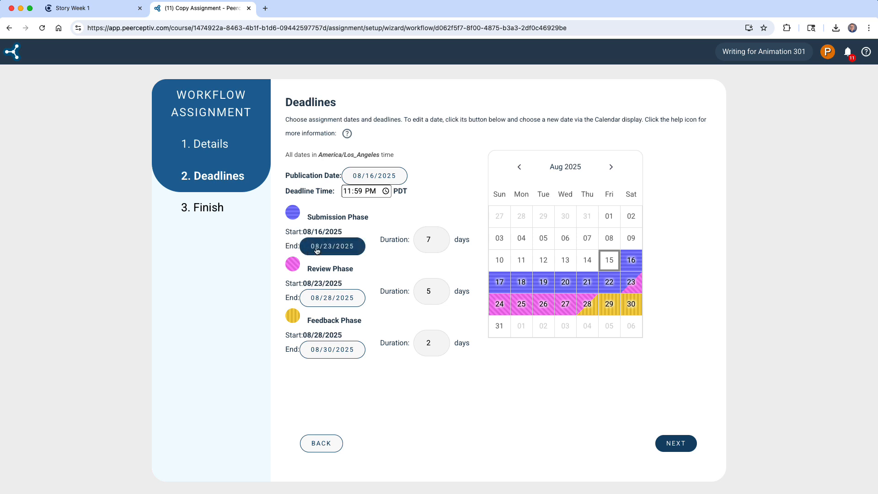
- Set the Submission Phase to end on 08/22/2025 and finish creating the Peerceptiv assignment
left_click(332, 248)
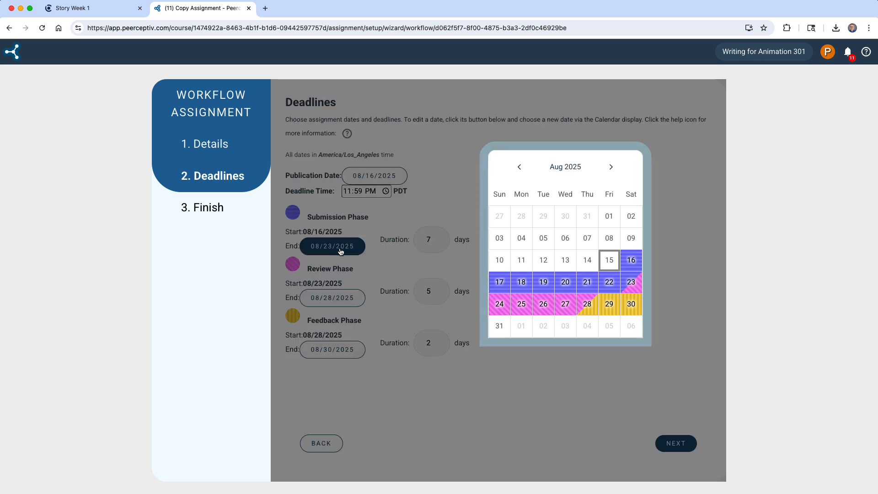
left_click(610, 285)
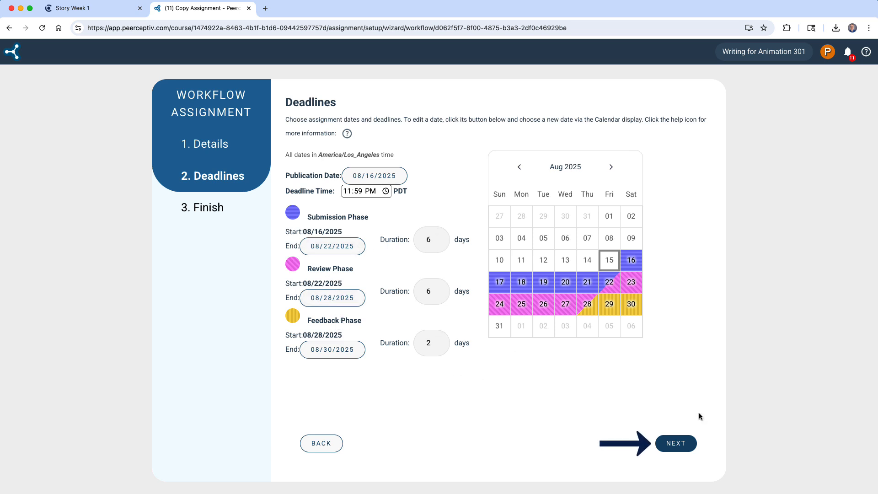
left_click(681, 445)
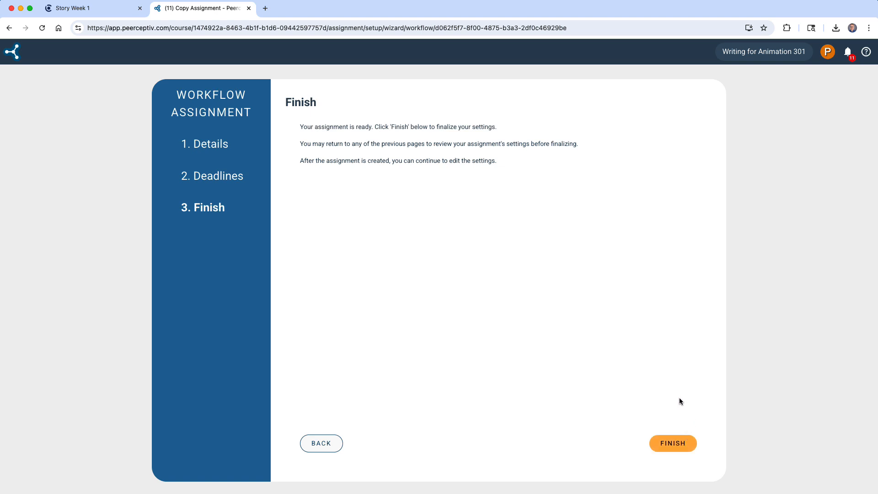
left_click(674, 444)
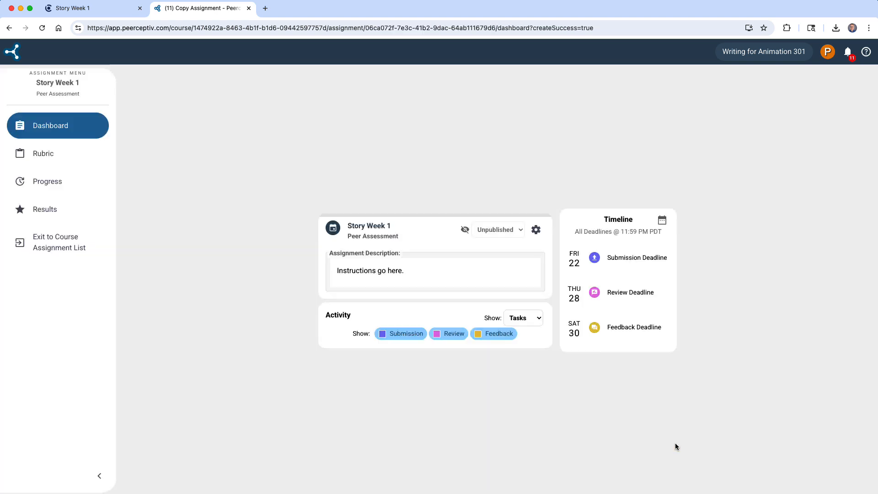
- Start the Submission Rubric for Story Week 1 and open the Narrative Writing template from the Rubric Library
left_click(439, 300)
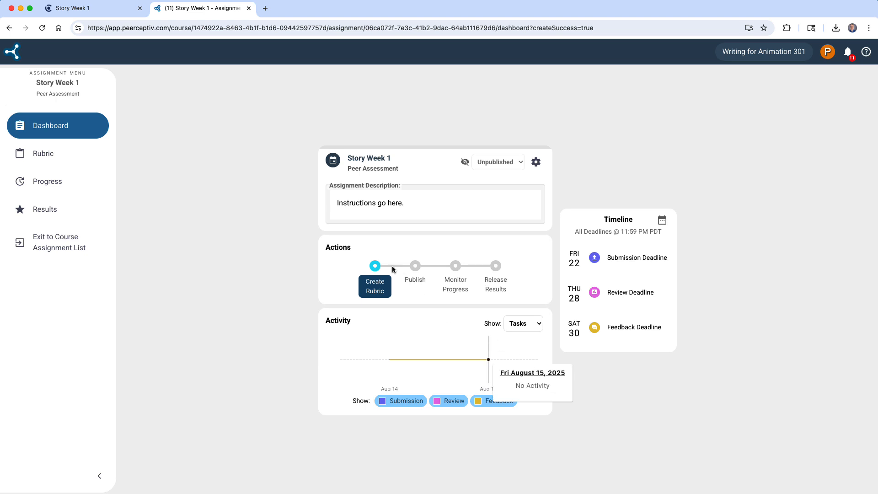
left_click(376, 285)
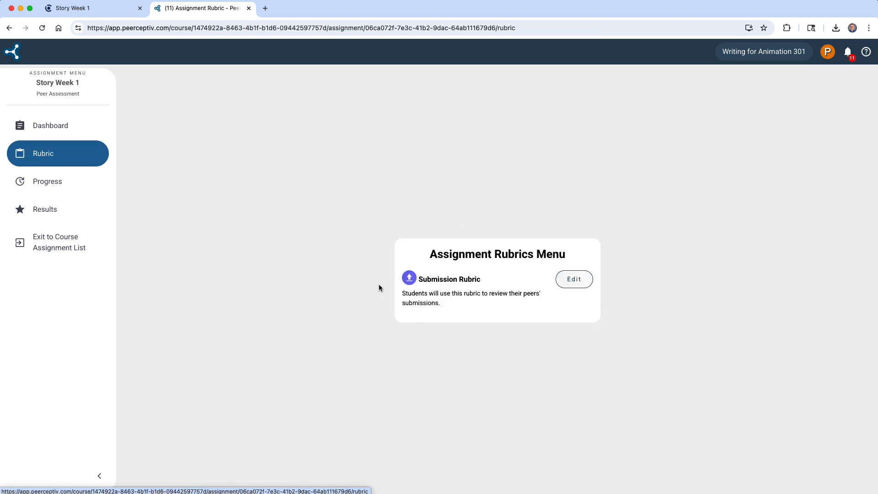
left_click(583, 284)
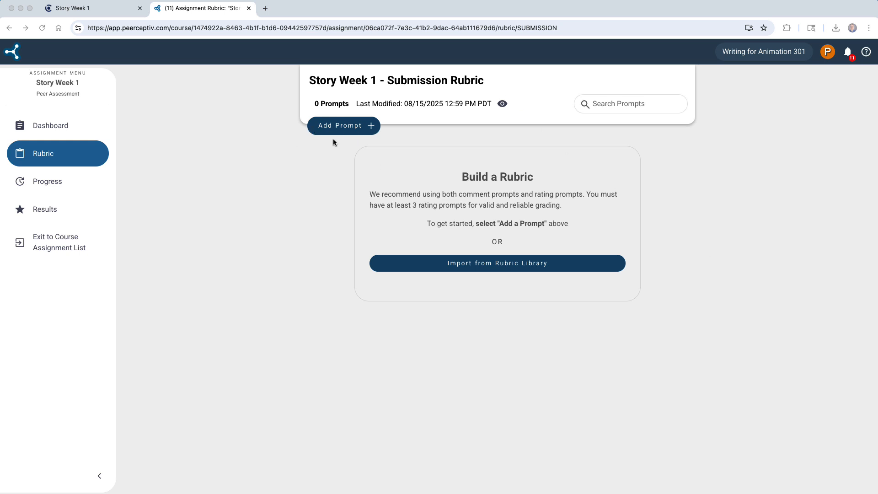
left_click(493, 267)
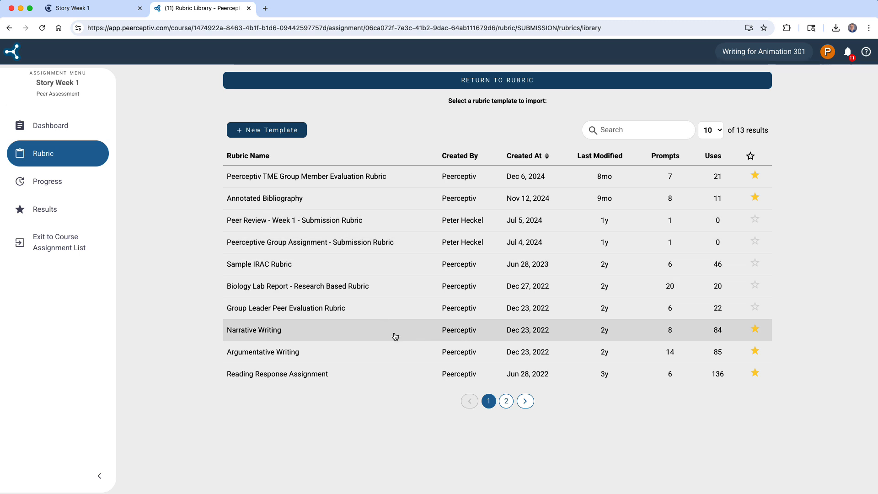
left_click(256, 335)
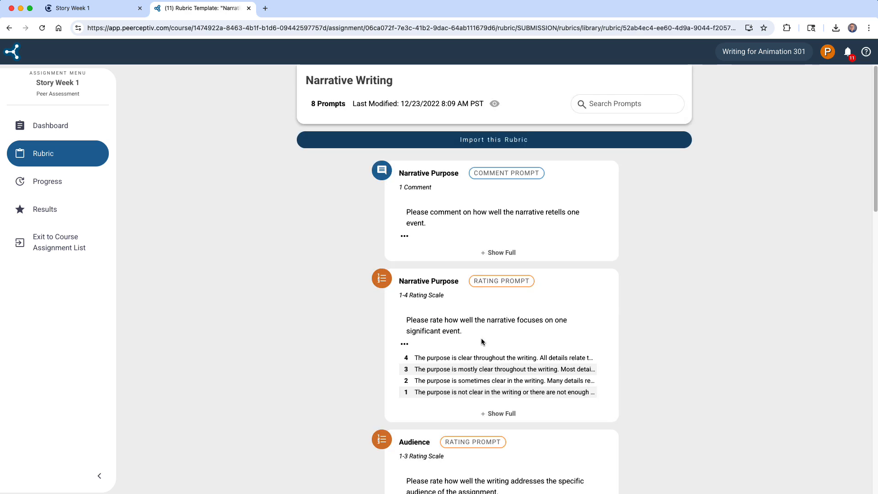
- Review the Narrative Writing template's prompts and import it as the assignment's submission rubric
scroll(461, 365, "down", 1)
scroll(461, 364, "up", 1)
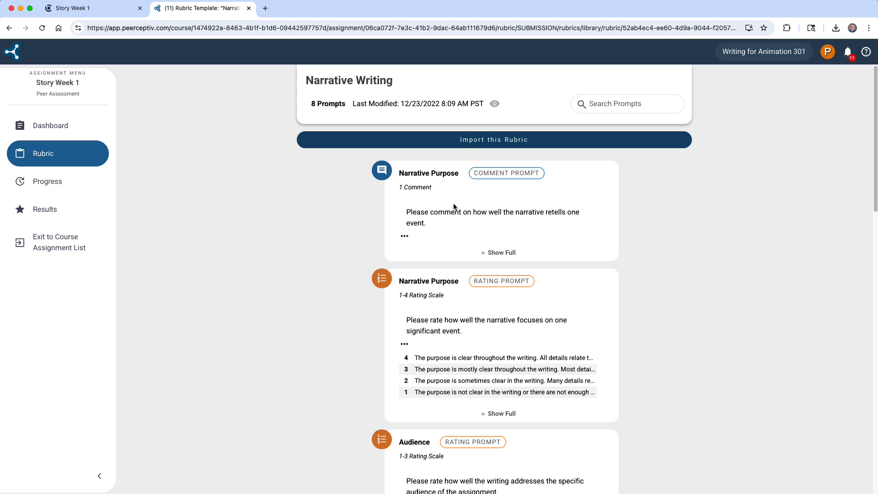
scroll(533, 286, "down", 3)
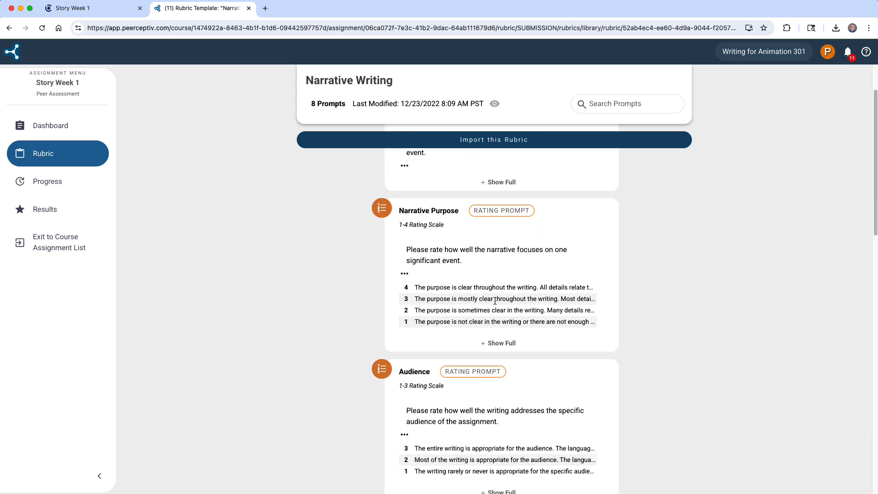
scroll(502, 305, "down", 4)
scroll(501, 305, "down", 5)
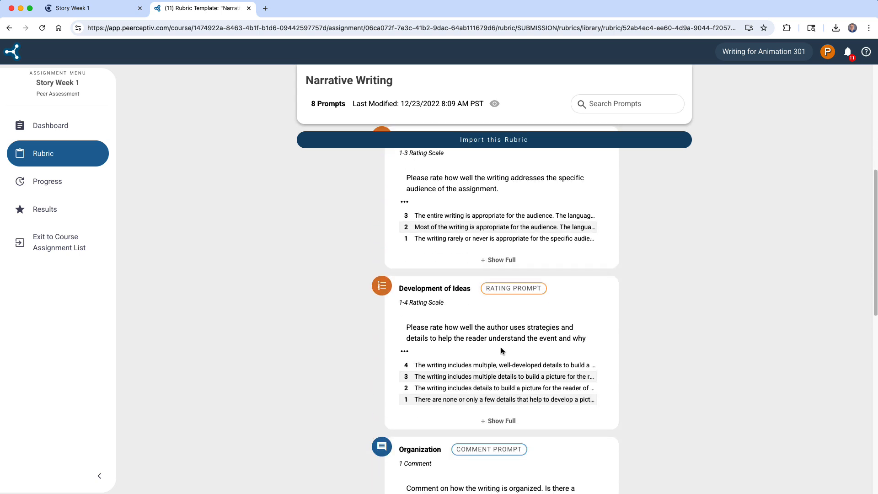
scroll(505, 353, "down", 10)
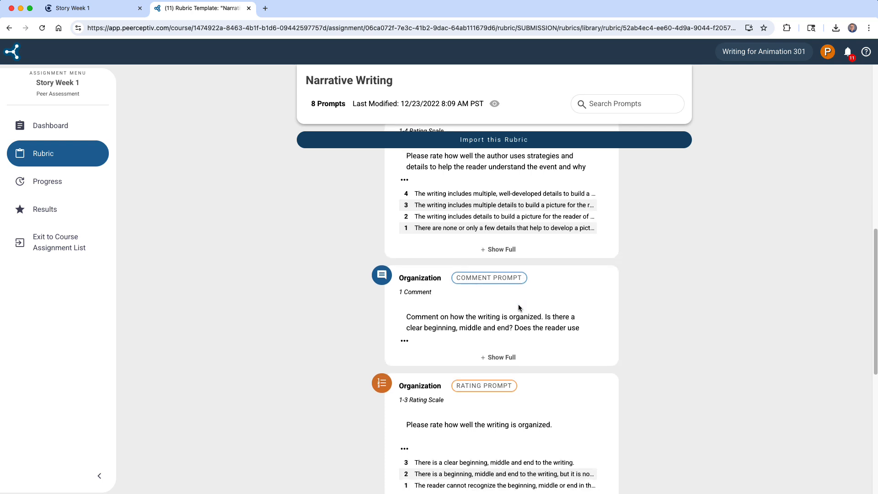
scroll(519, 294, "down", 9)
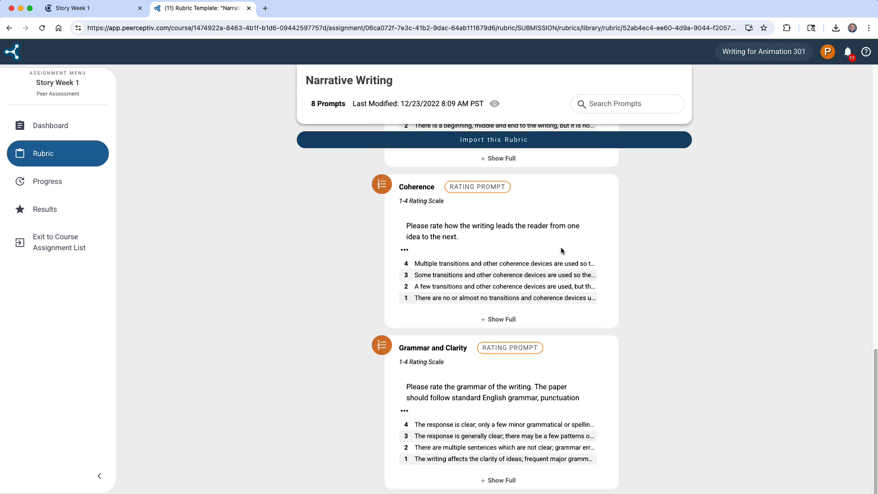
scroll(561, 251, "up", 20)
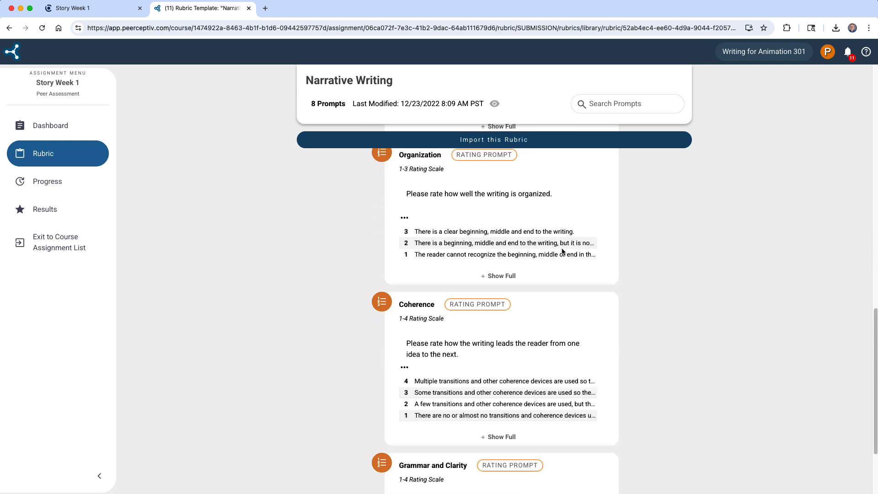
left_click(489, 141)
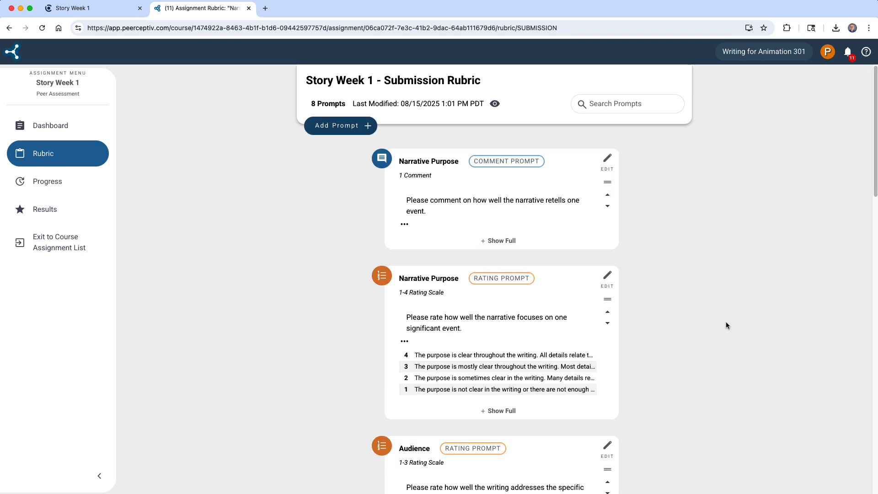
- Set Story Week 1 to Published in Peerceptiv and return to the course assignment list
left_click(60, 250)
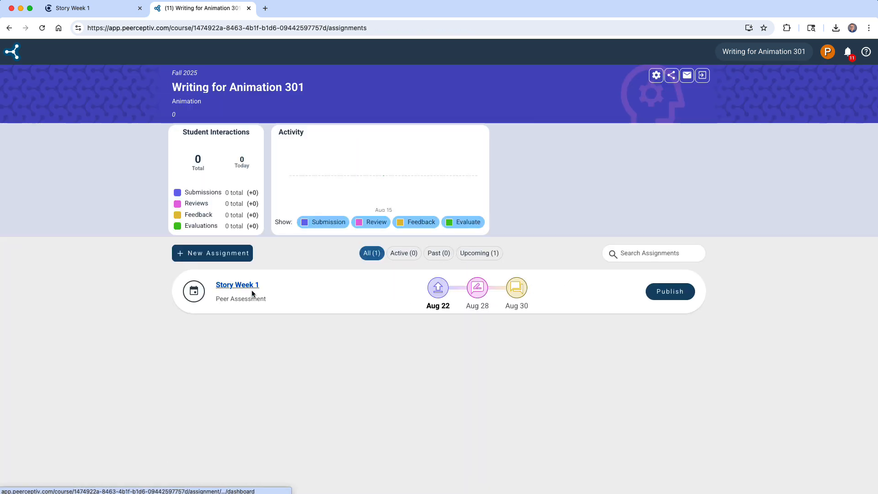
left_click(671, 294)
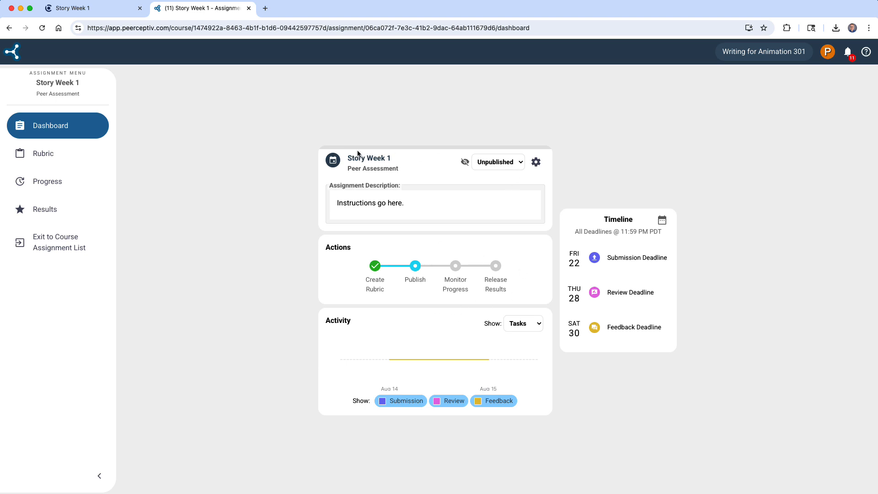
left_click(503, 163)
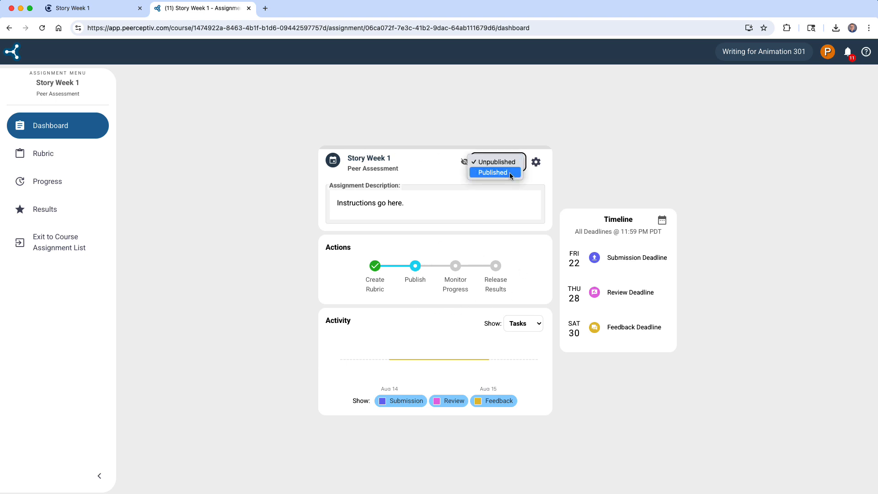
left_click(509, 172)
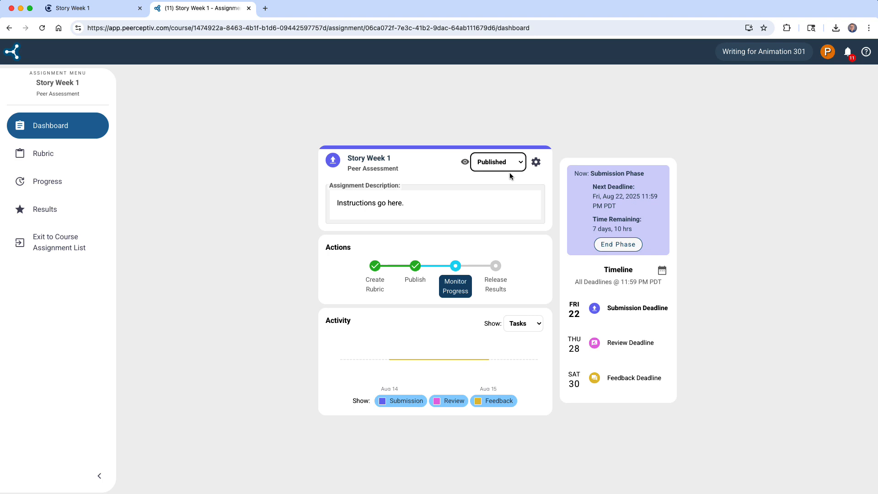
left_click(60, 248)
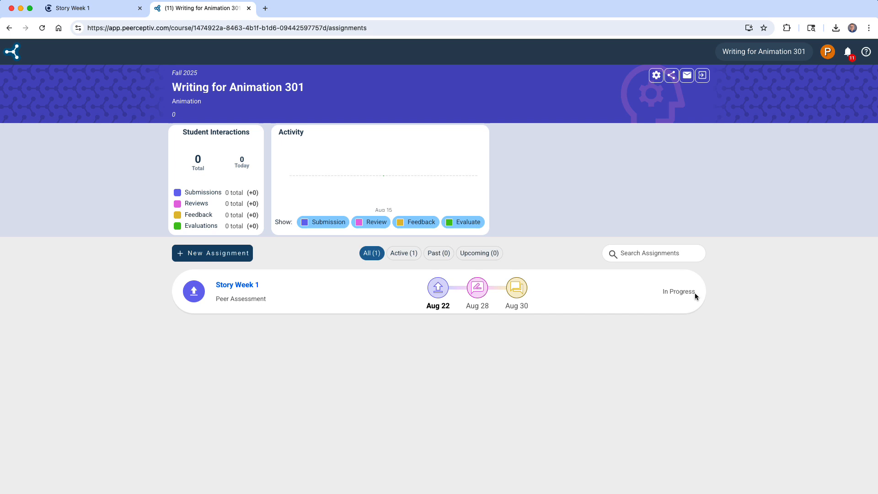
mouse_move(437, 289)
- Switch to bCourses and publish the Story Week 1 assignment from the course's assignments list
left_click(118, 14)
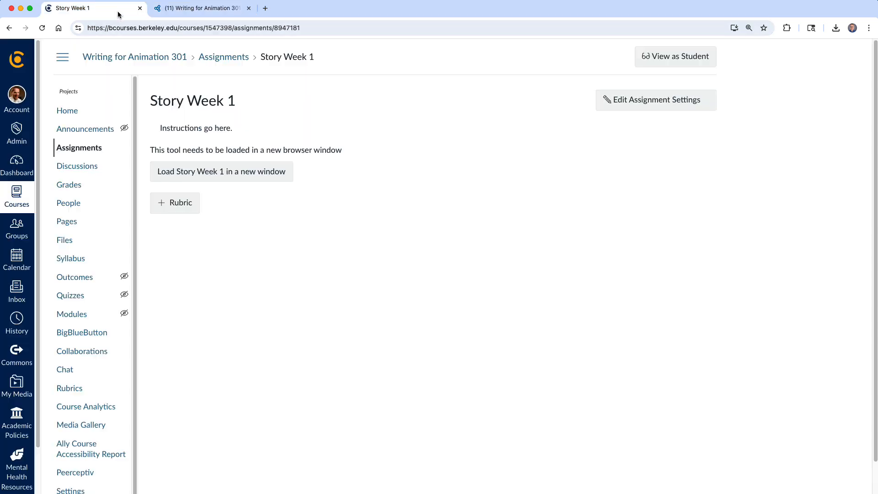
left_click(79, 148)
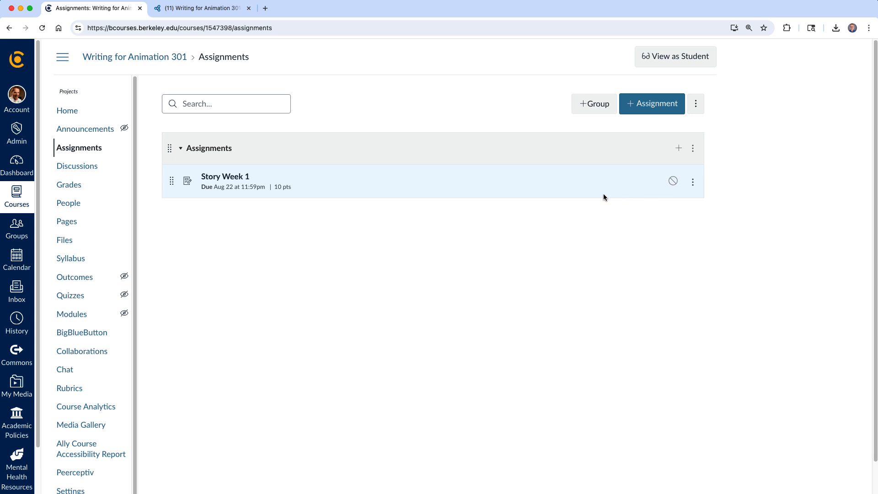
left_click(673, 181)
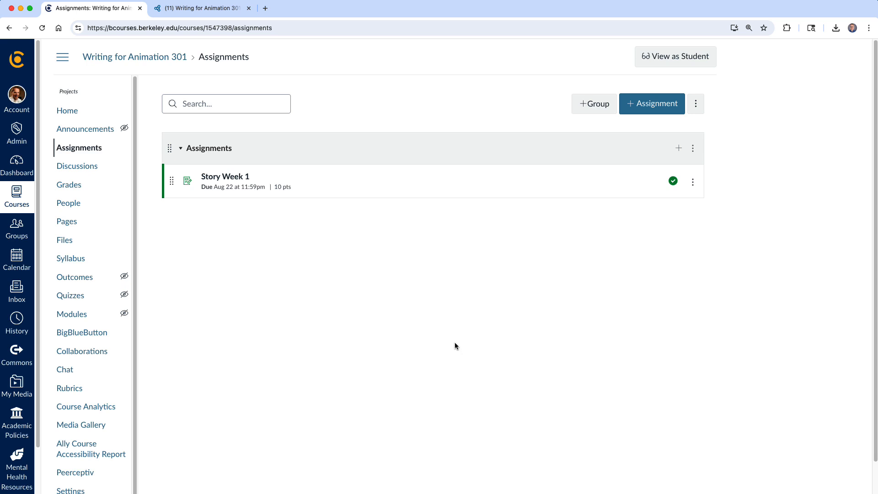
- Switch to Peerceptiv and check the submission, review and feedback progress of Story Week 1
left_click(201, 8)
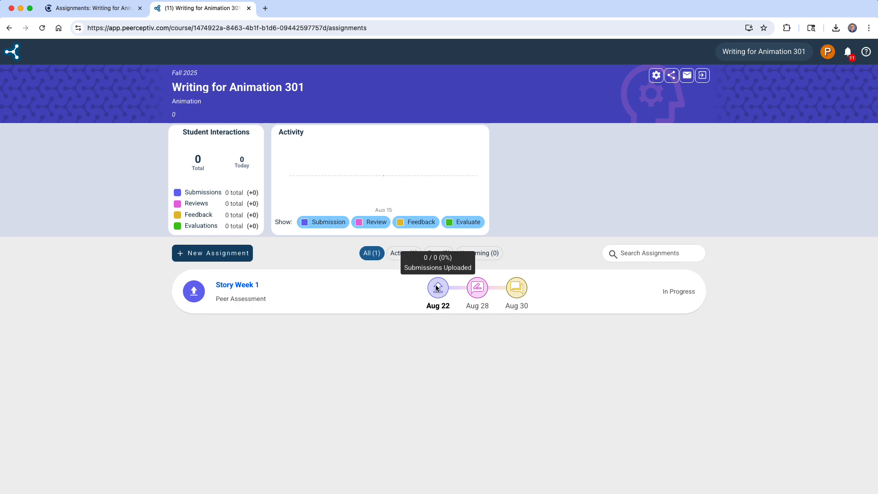
mouse_move(479, 288)
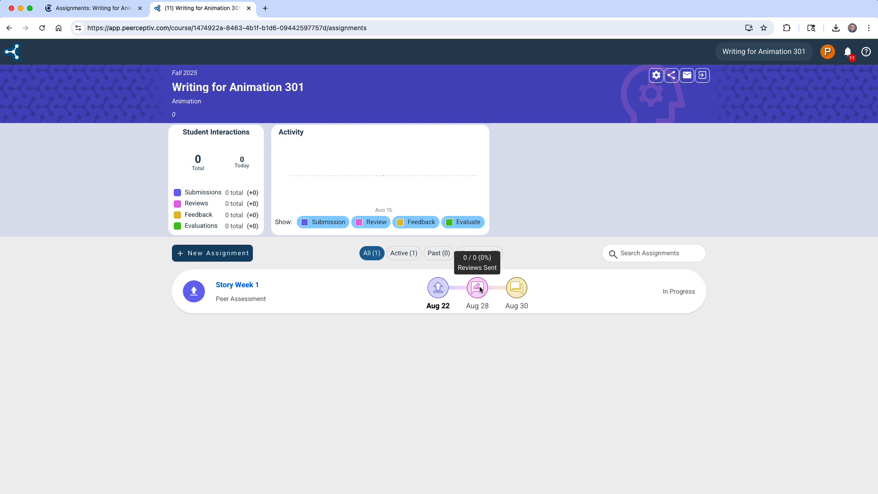
mouse_move(518, 292)
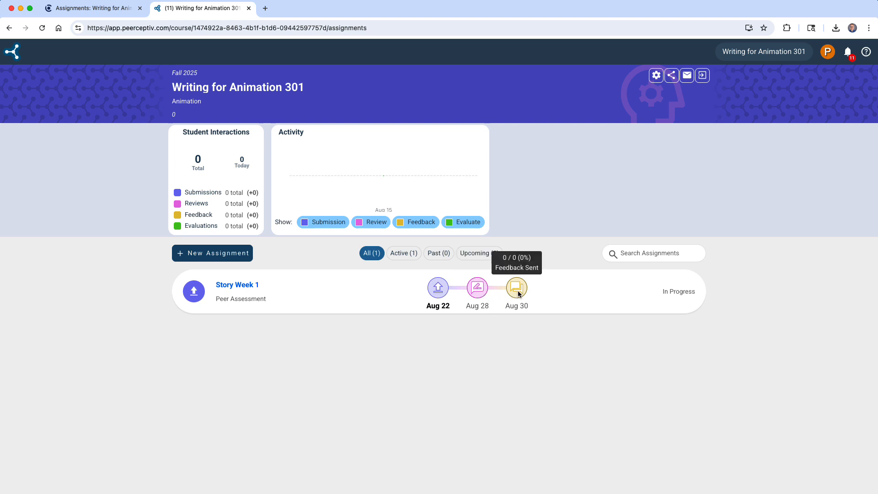
- Switch to bCourses and create a new assignment named "Story Week 1 - Review"
left_click(90, 9)
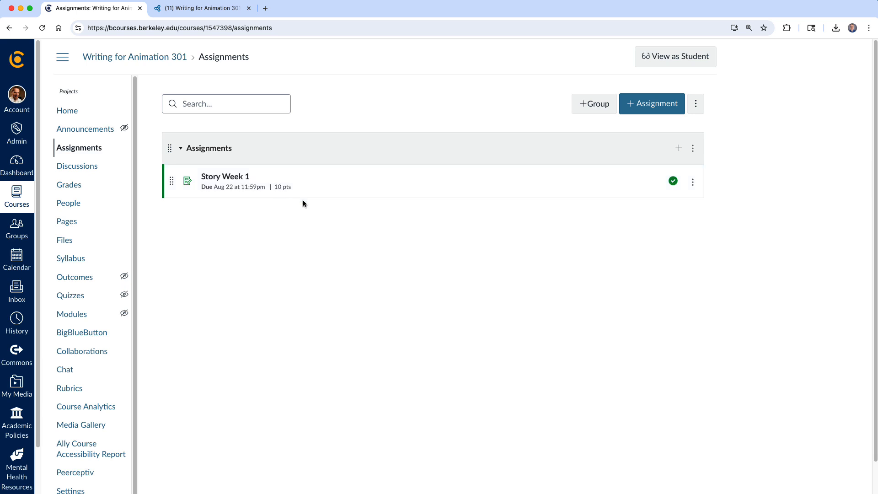
left_click(646, 106)
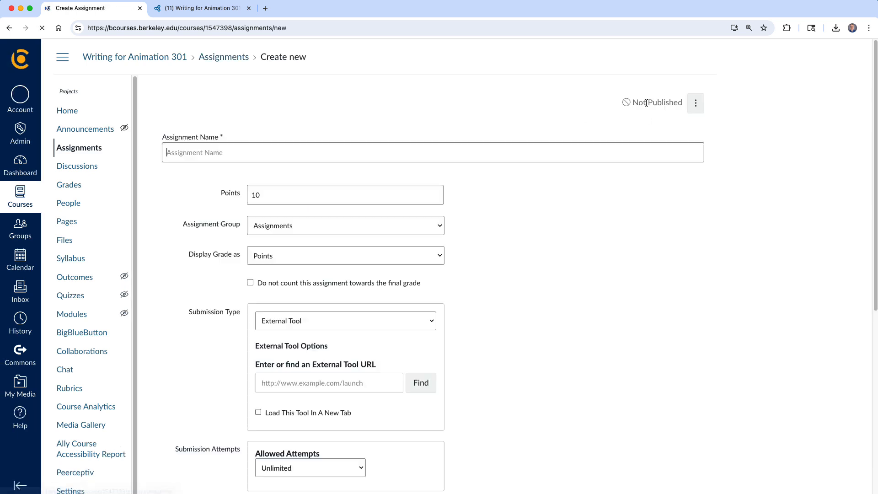
left_click(240, 155)
type("S")
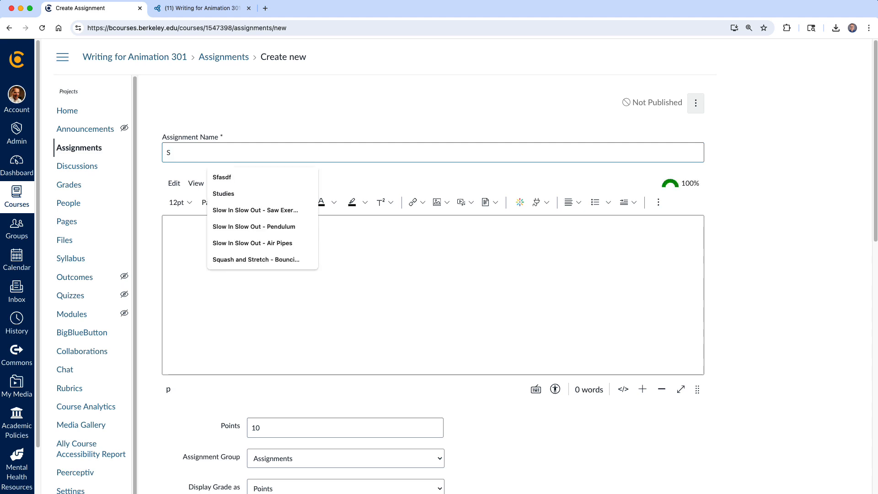
type("tor")
left_click(244, 178)
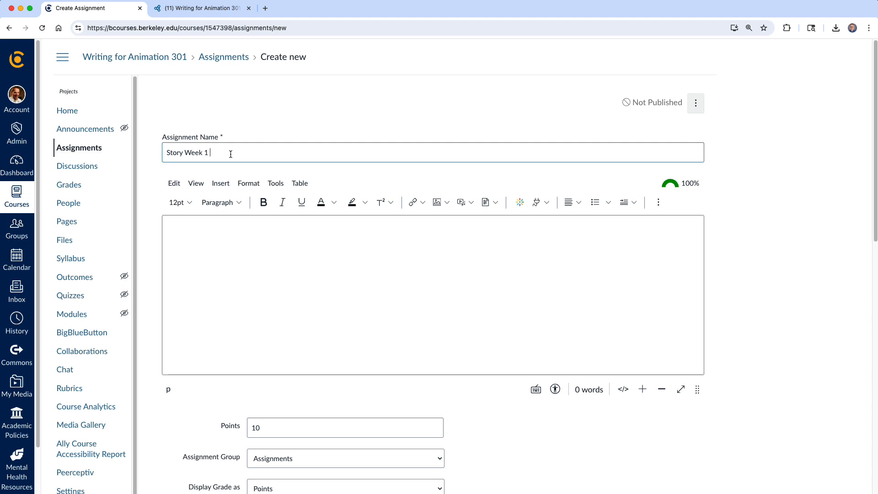
type("- Review")
- Set the review assignment's points to 0 and its submission type to No Submission
scroll(288, 340, "down", 4)
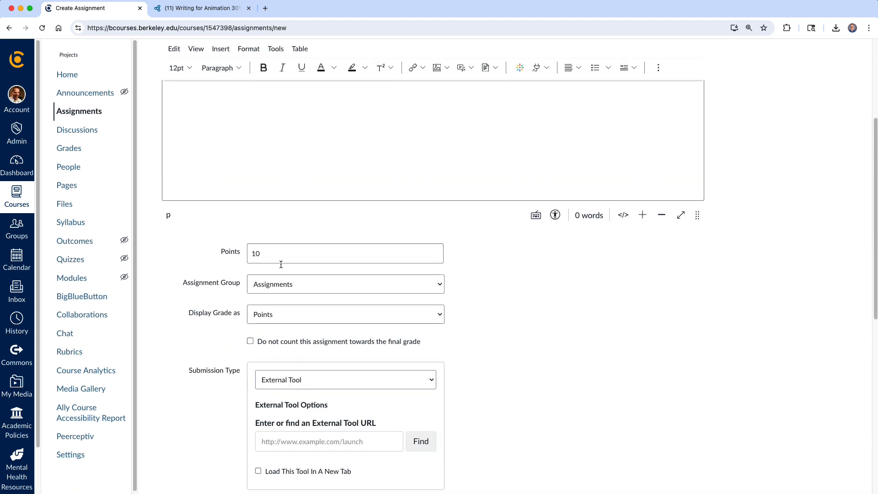
left_click(236, 256)
type("0")
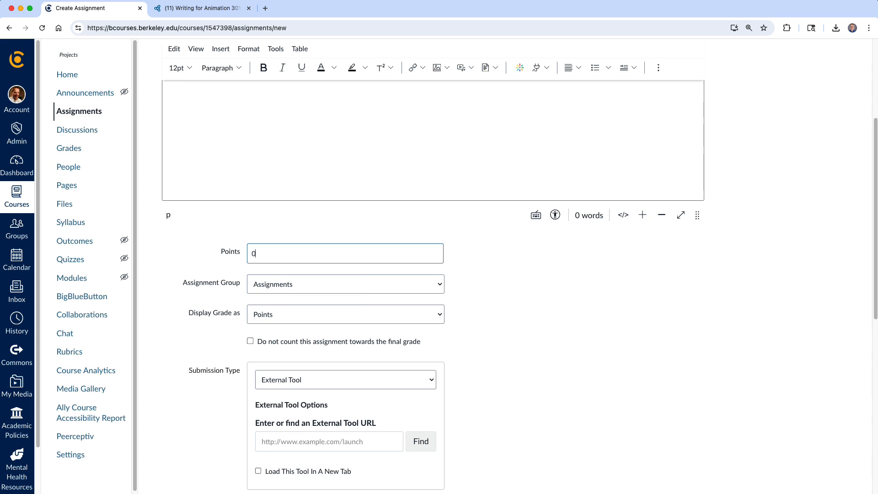
left_click(487, 265)
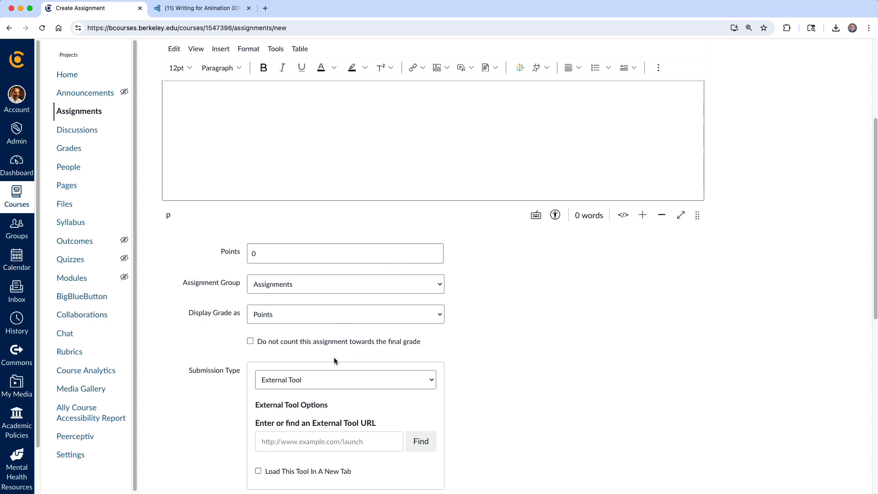
left_click(328, 379)
left_click(319, 346)
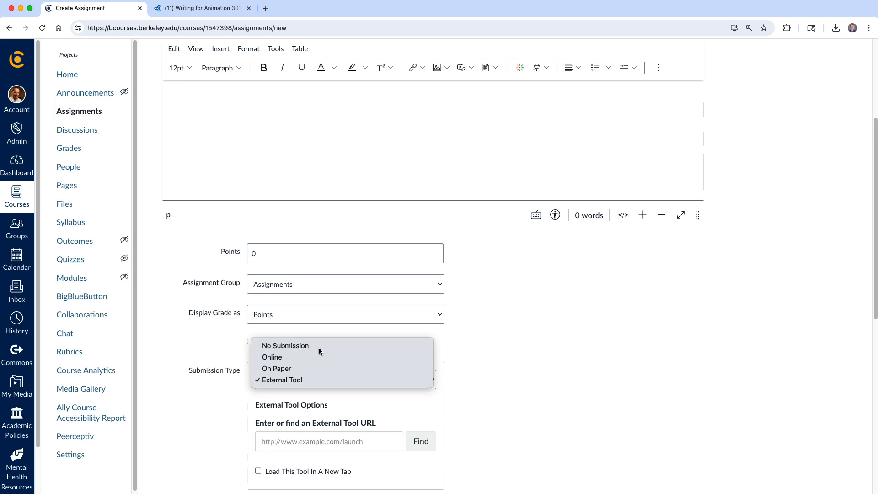
- Set the review assignment's due date to Aug 28, 2025, check it against the Peerceptiv review deadline, and save and publish the assignment
scroll(349, 333, "down", 5)
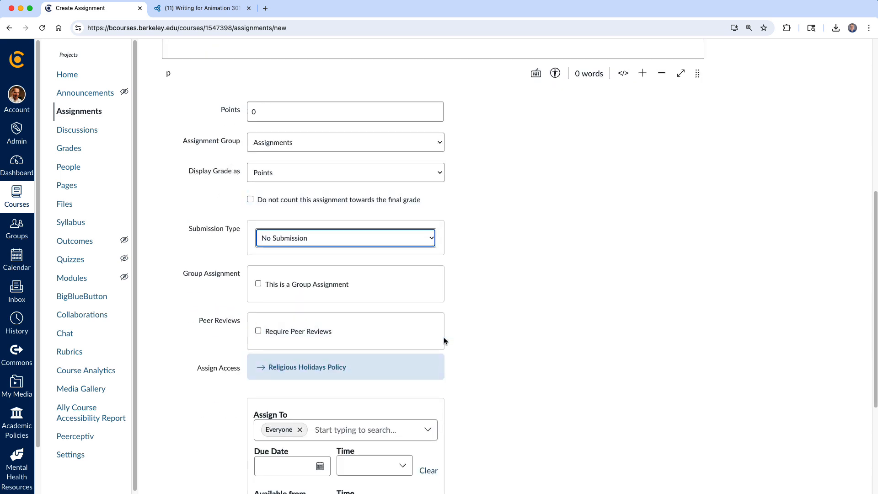
left_click(320, 467)
left_click(302, 421)
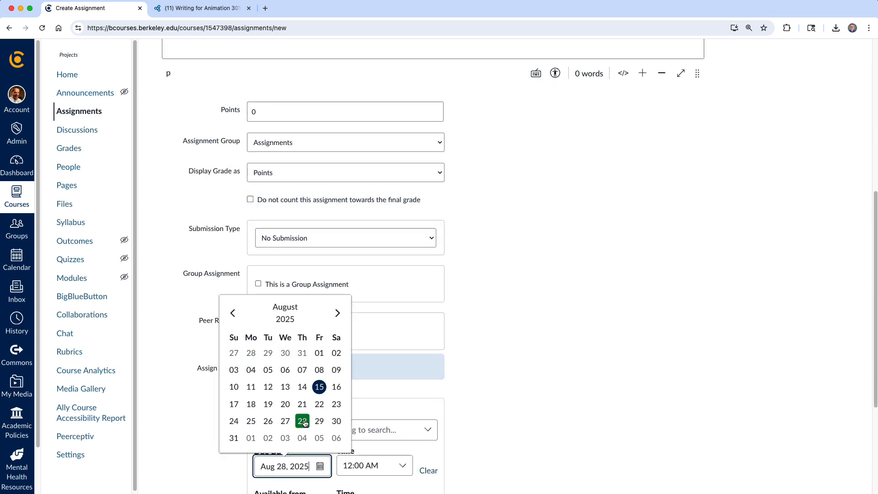
left_click(211, 8)
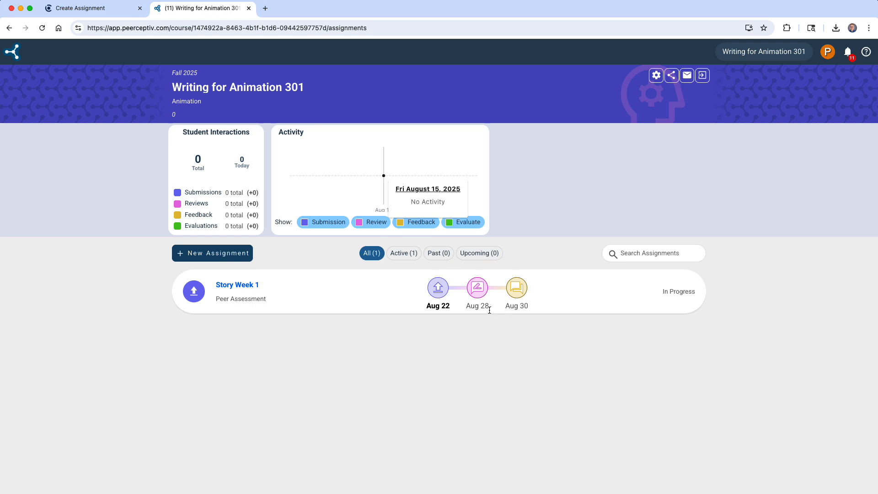
left_click(92, 9)
scroll(300, 207, "down", 4)
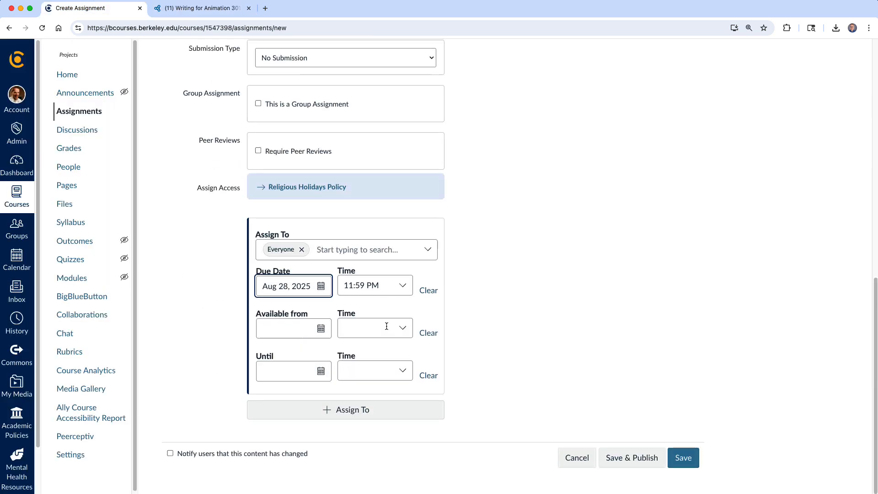
left_click(647, 459)
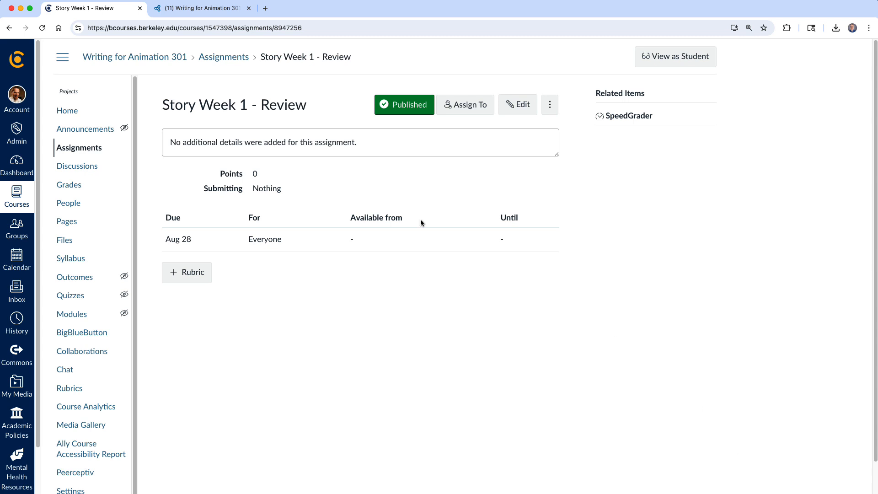
- Create another assignment from the course's assignments list and name it "Story Week 1 - Feedback"
left_click(69, 147)
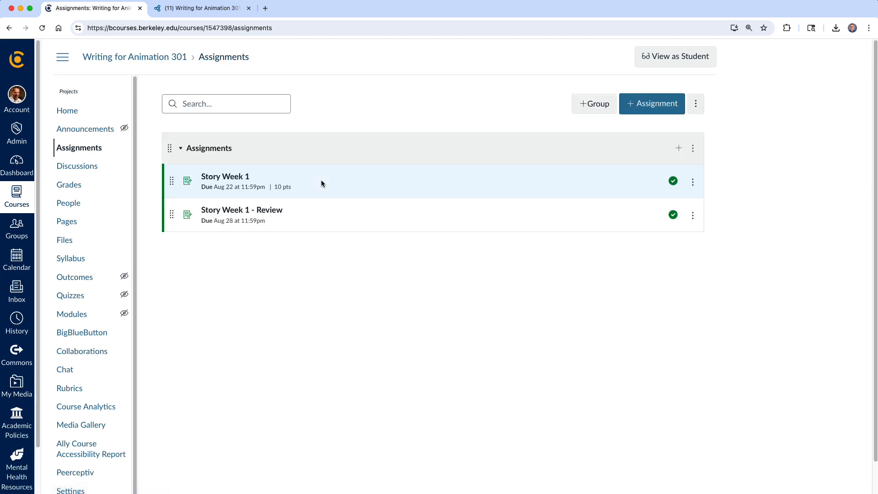
left_click(650, 108)
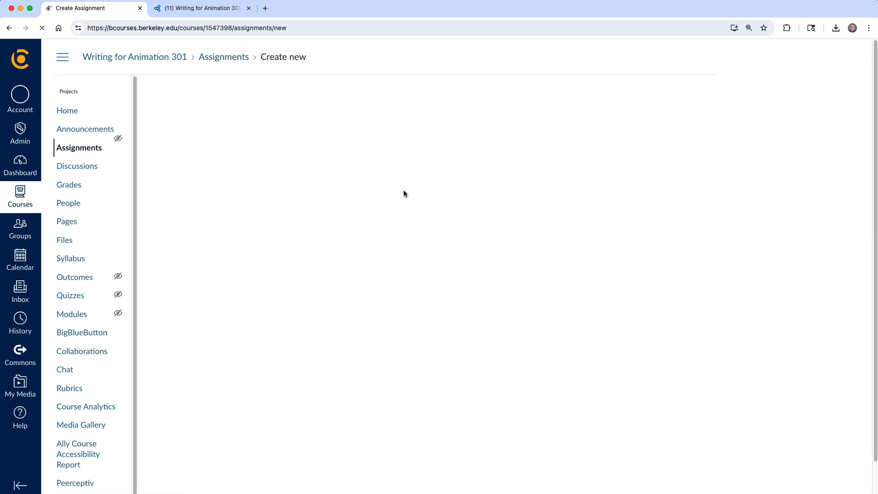
left_click(281, 153)
type("Story Week 1 - Review")
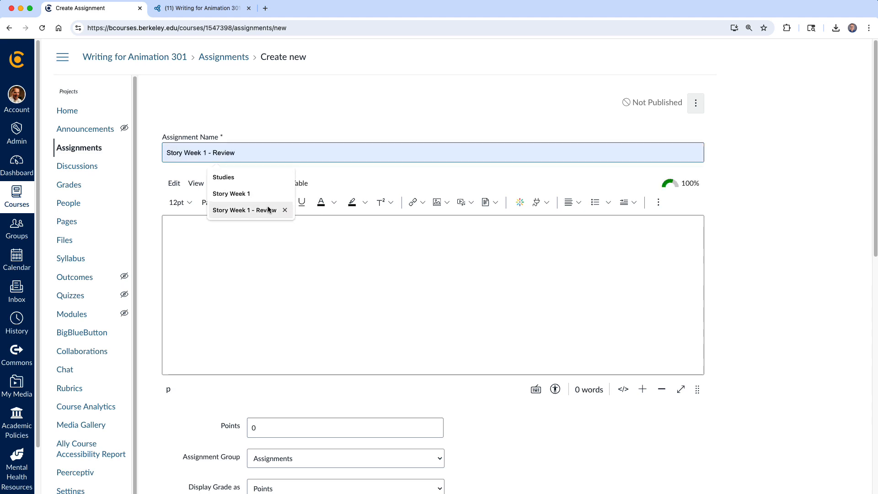
left_click(269, 209)
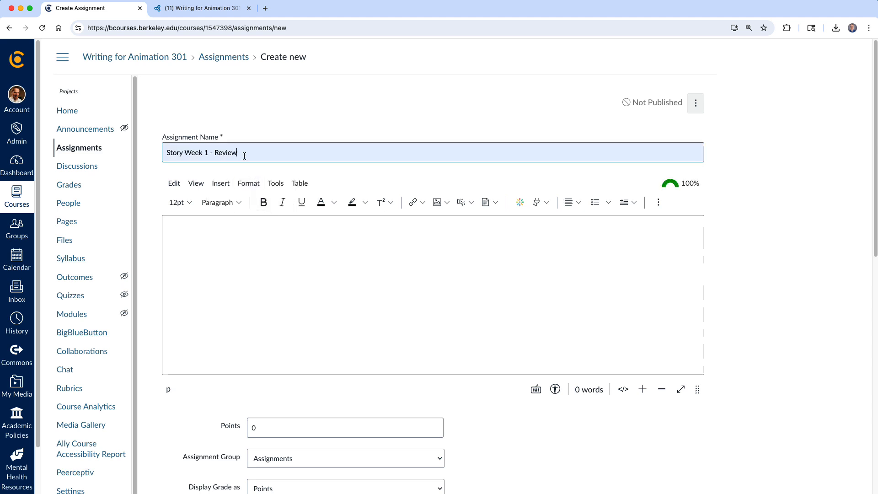
double_click(245, 154)
type("Feedb")
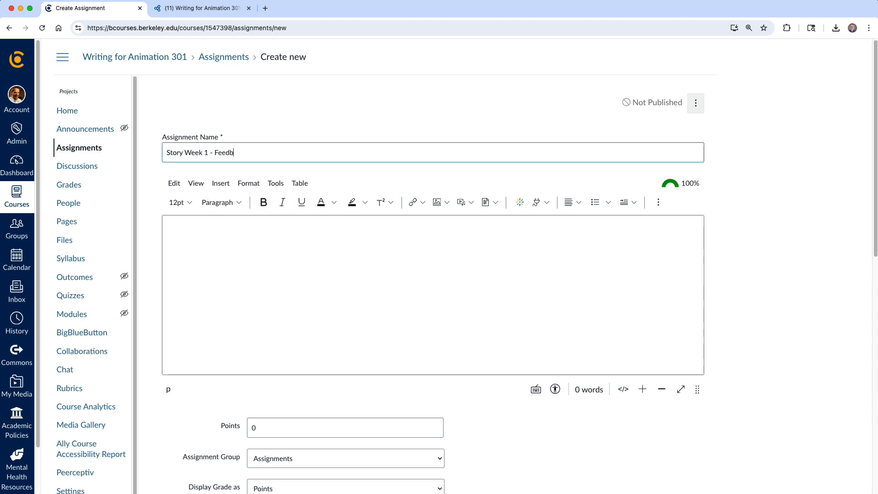
type("ack")
- Set the feedback assignment's due date to Aug 30, 2025 for everyone, and save and publish it
scroll(315, 363, "down", 2)
scroll(274, 371, "down", 5)
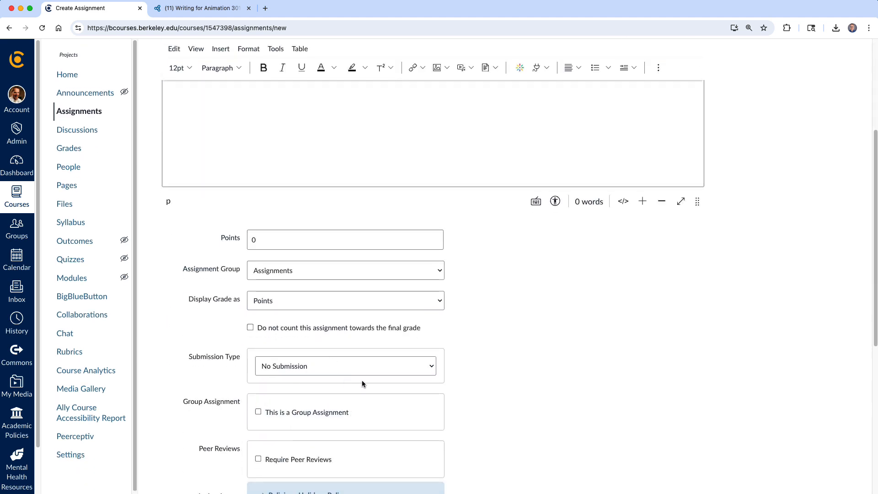
scroll(362, 386, "down", 10)
left_click(321, 314)
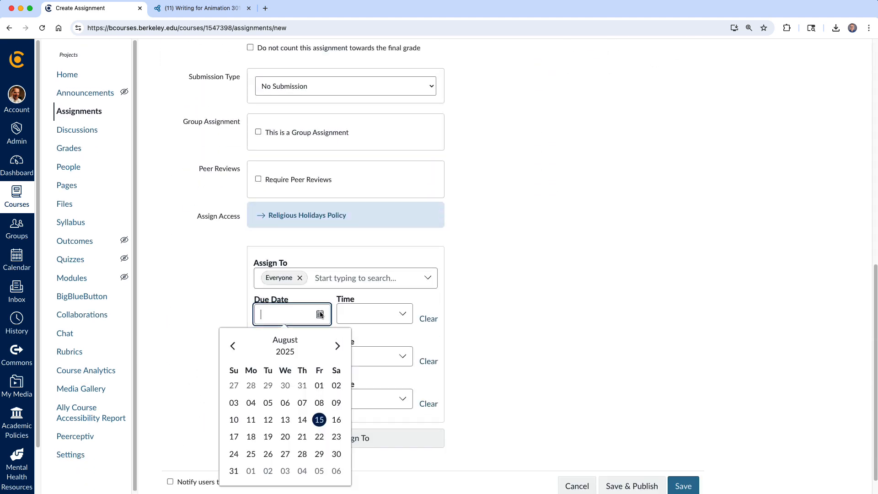
left_click(337, 454)
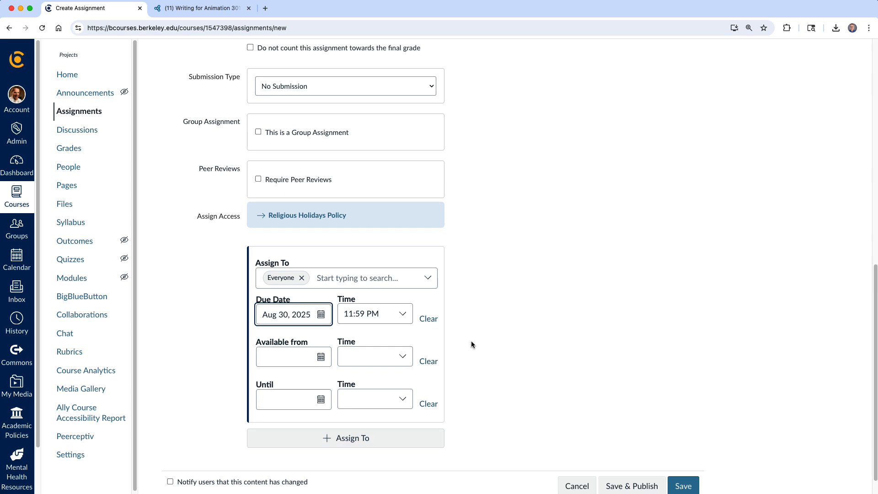
left_click(632, 486)
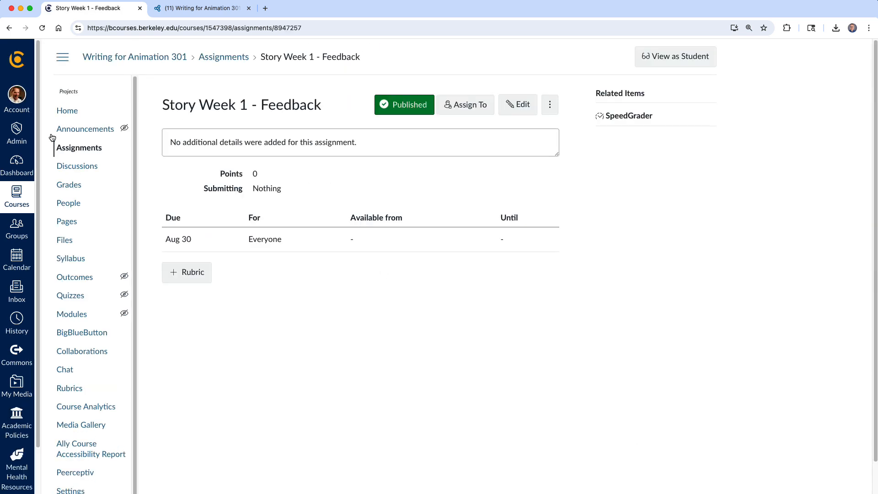
- Review the course's assignments list and switch to Peerceptiv to compare the Story Week 1 phase deadlines
left_click(73, 152)
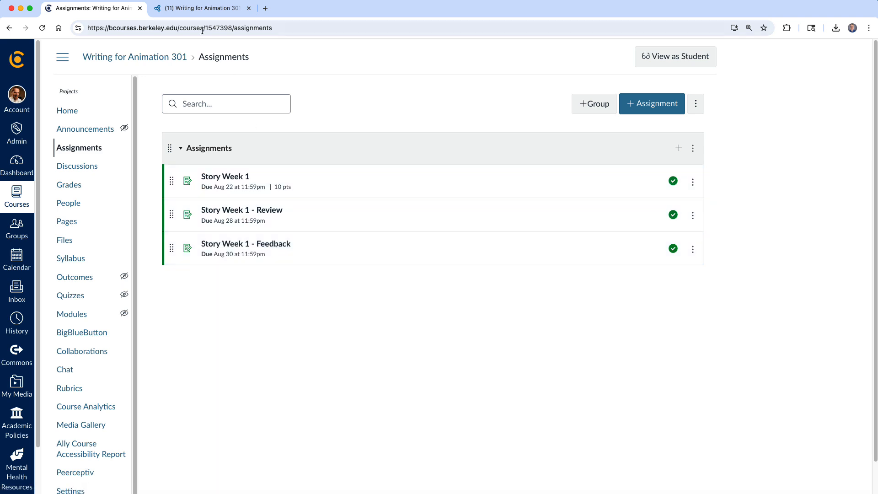
left_click(202, 9)
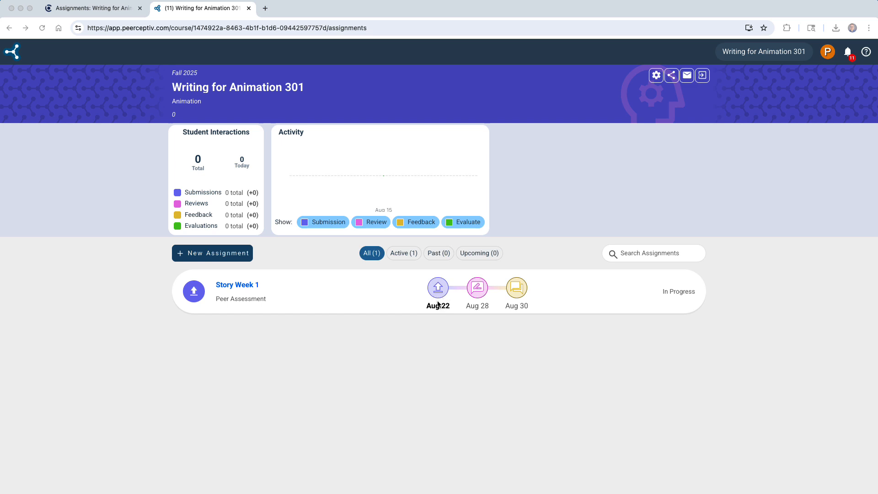